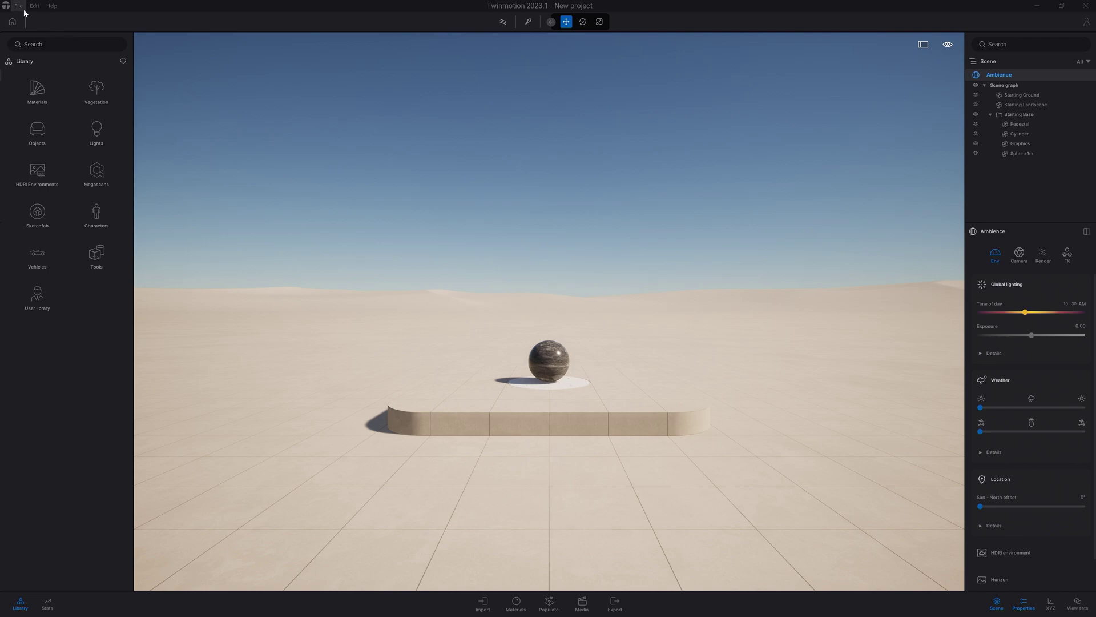
Step: Open the Materials room demo scene and shift its time of day to the morning
left_click(19, 7)
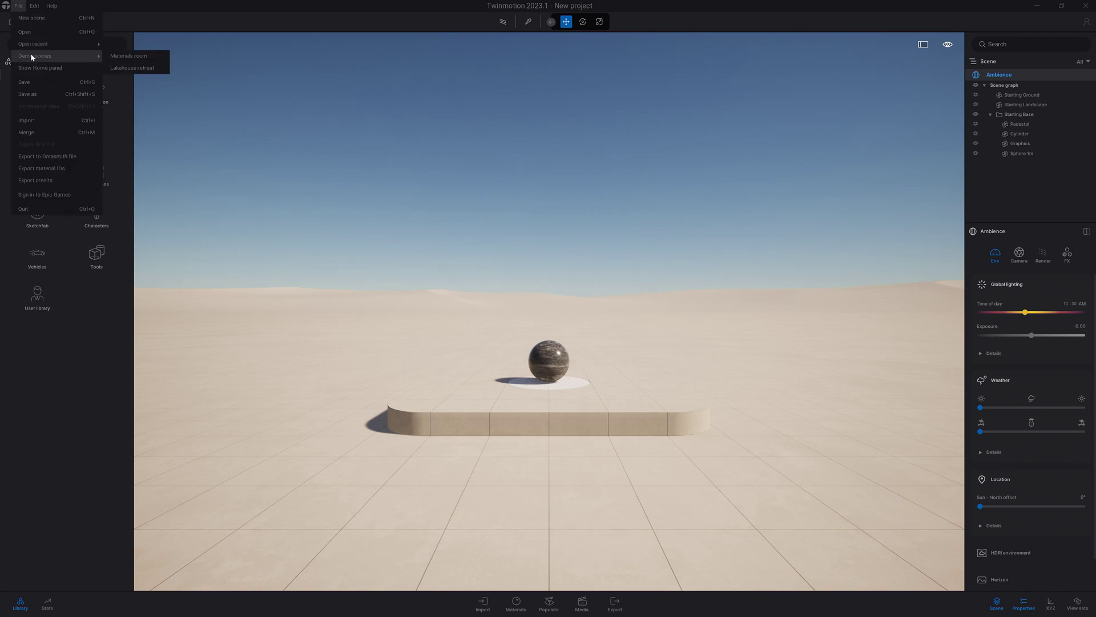
left_click(122, 57)
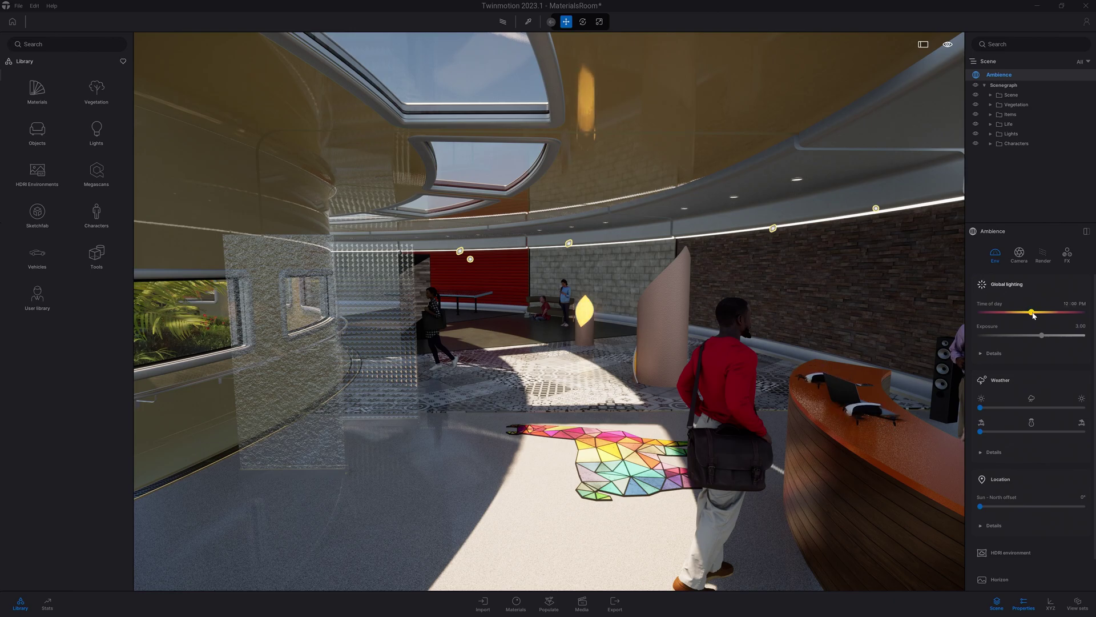
mouse_move(1034, 315)
left_mouse_down()
mouse_move(1056, 315)
mouse_move(1020, 318)
left_mouse_up()
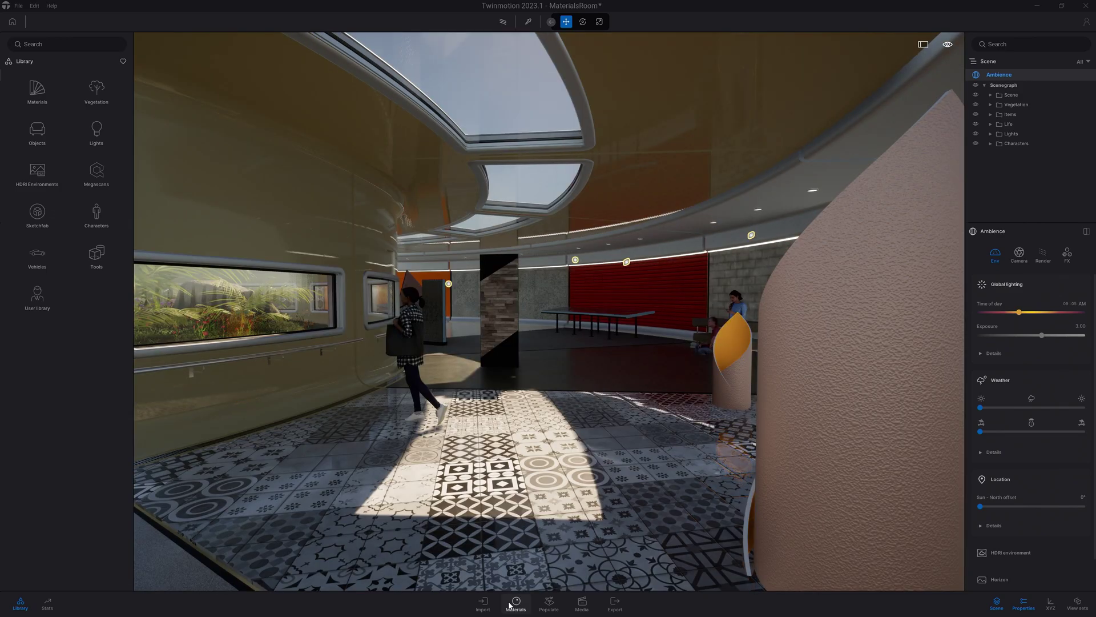
Step: Select the Cement tiles 4 floor material and set its UV rotation to 73°, scale to 0.75, and roughness and grunge to 0%
left_click(515, 601)
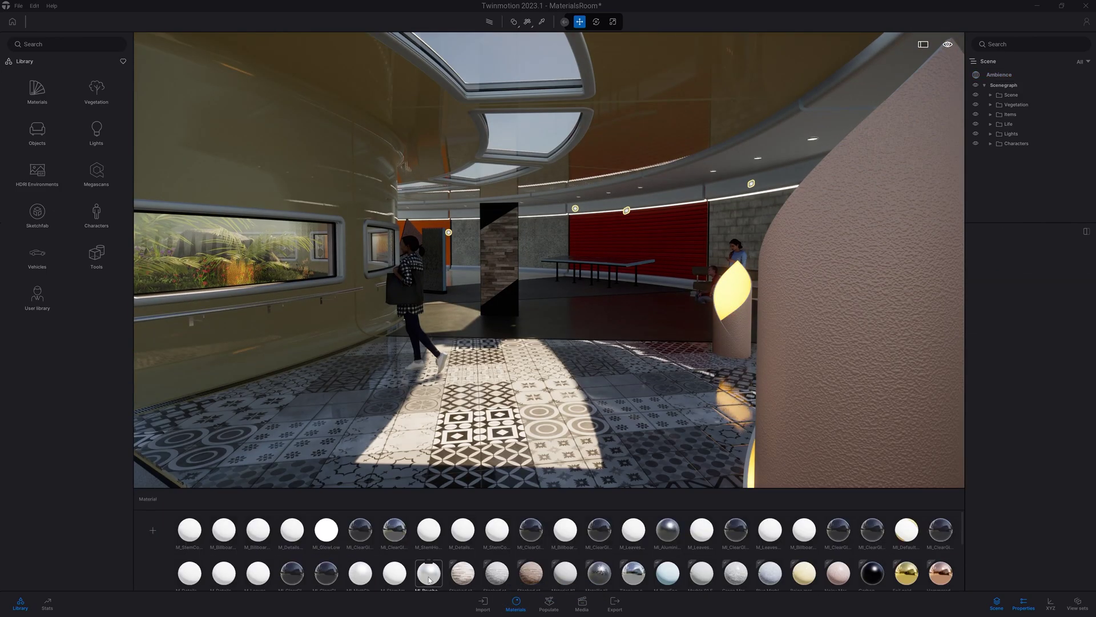
scroll(331, 552, "down", 1)
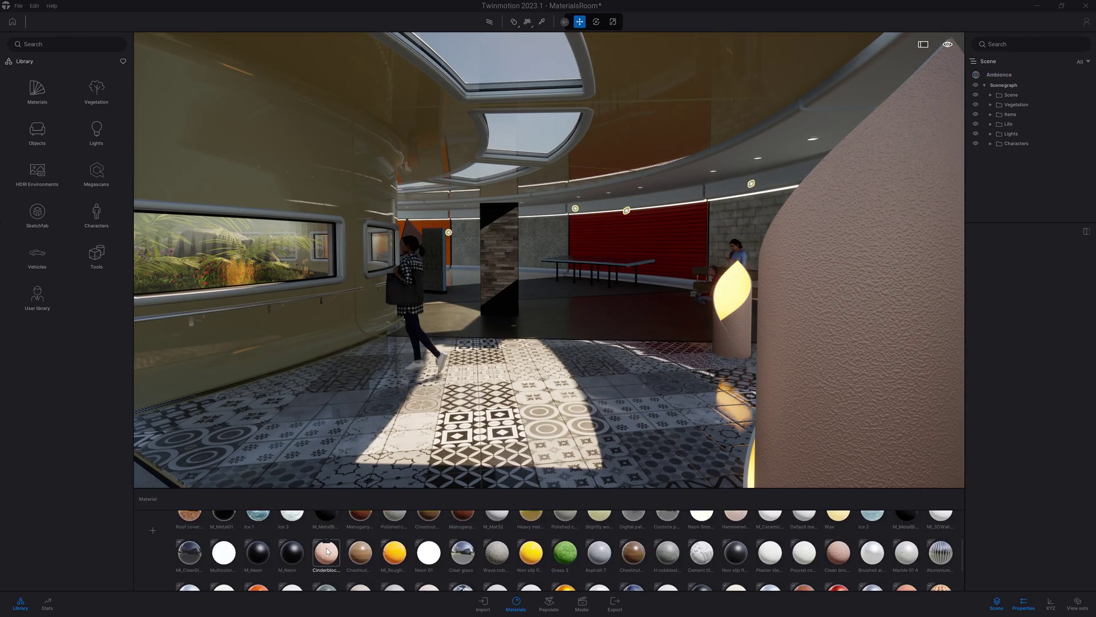
left_click(702, 552)
left_click(516, 603)
right_click_drag(567, 472, 535, 536)
left_click_drag(1002, 449, 1016, 479)
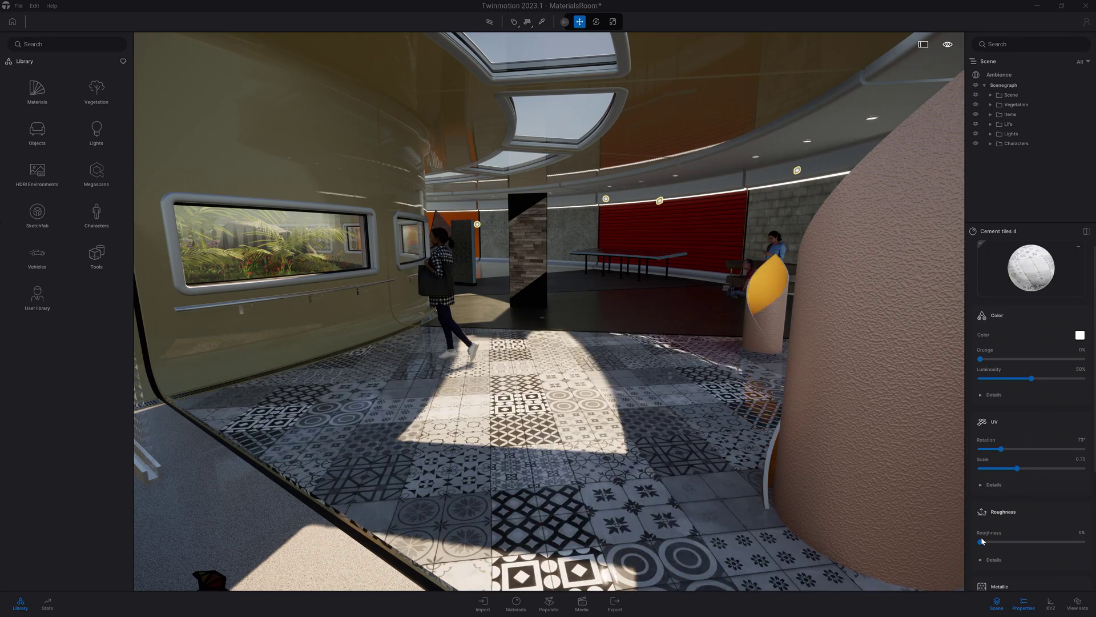
mouse_move(981, 541)
left_mouse_down()
mouse_move(1054, 541)
mouse_move(970, 537)
left_mouse_up()
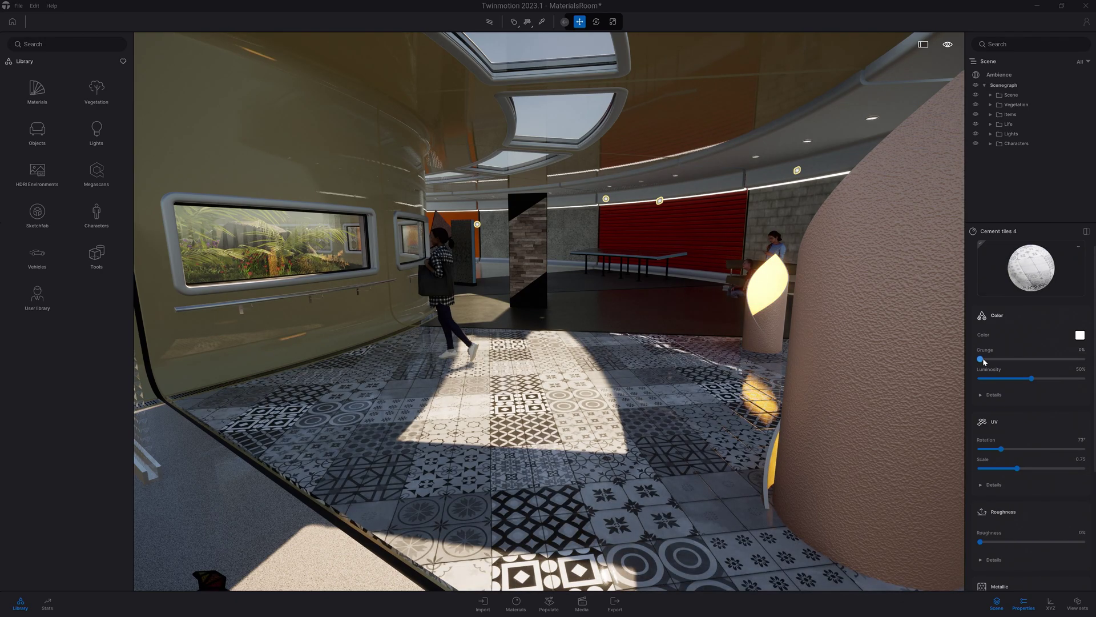
left_click_drag(983, 359, 953, 371)
Step: Tint the Cement tiles 4 material teal and open its emissive settings
left_click(1080, 335)
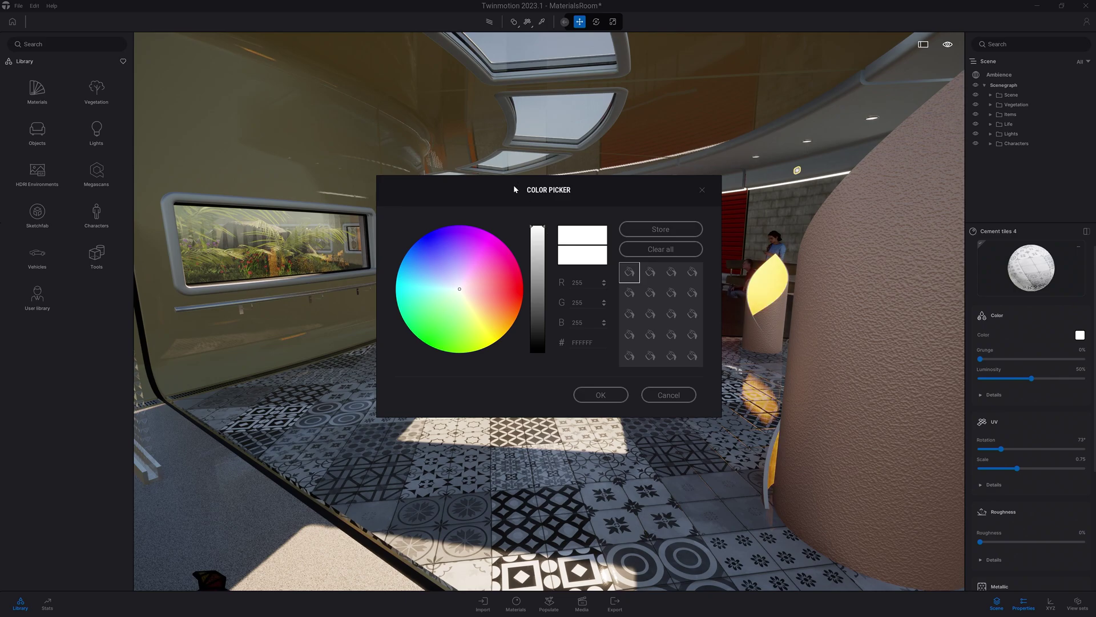
left_click_drag(548, 152, 282, 82)
left_click_drag(251, 181, 169, 181)
left_click(332, 287)
scroll(1039, 460, "down", 3)
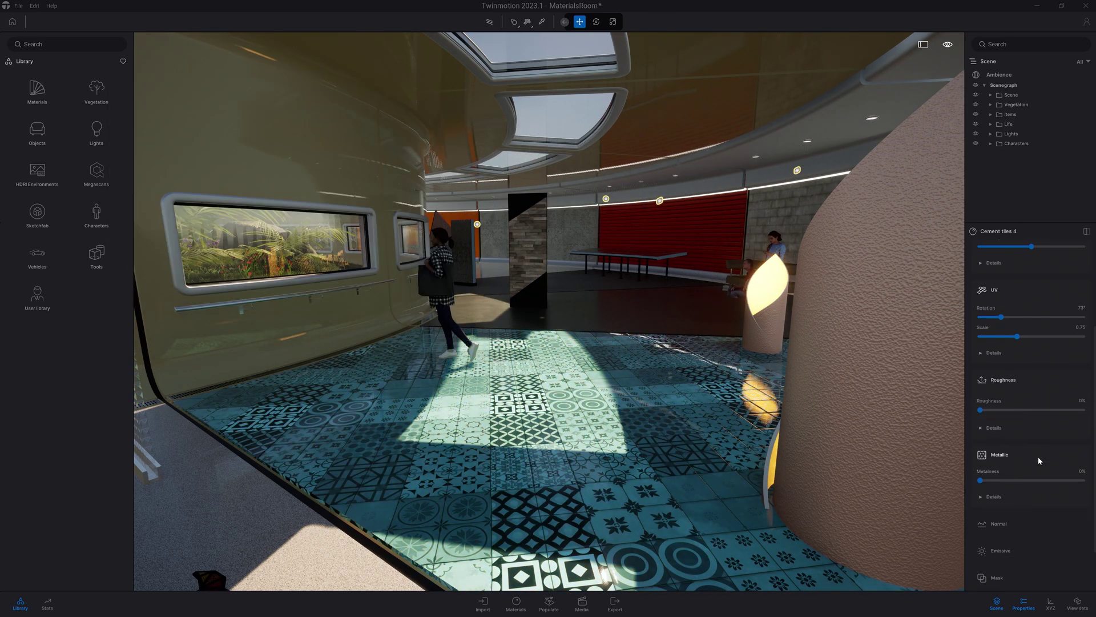
left_click(1006, 550)
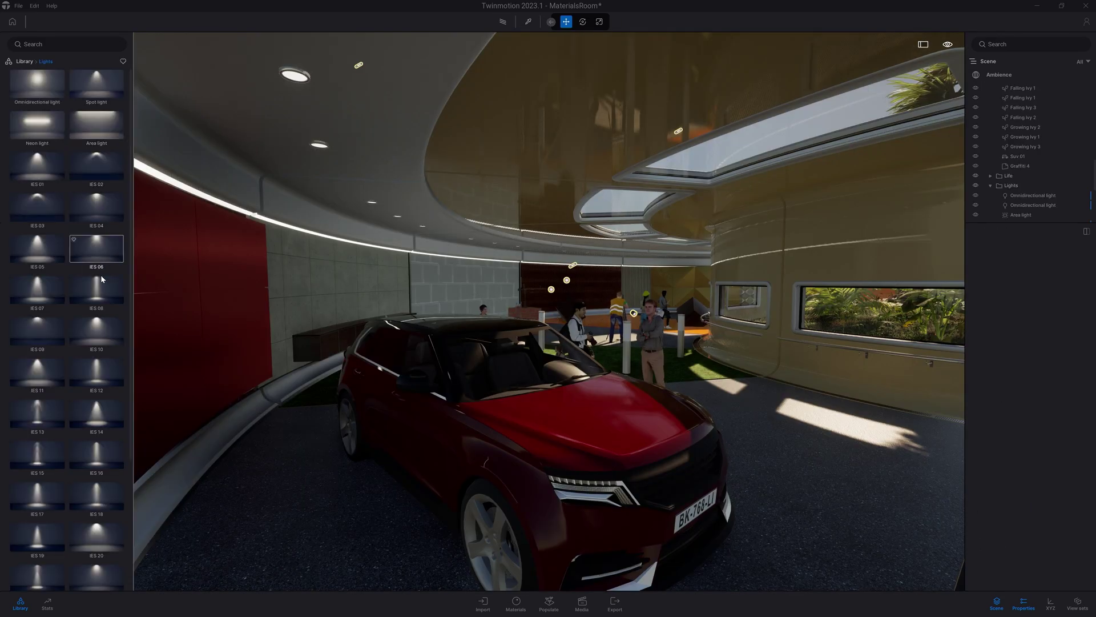
Step: Place an IES 08 light and an IES 07 light on the ceiling above the wall beside the car
left_click_drag(97, 304, 200, 130)
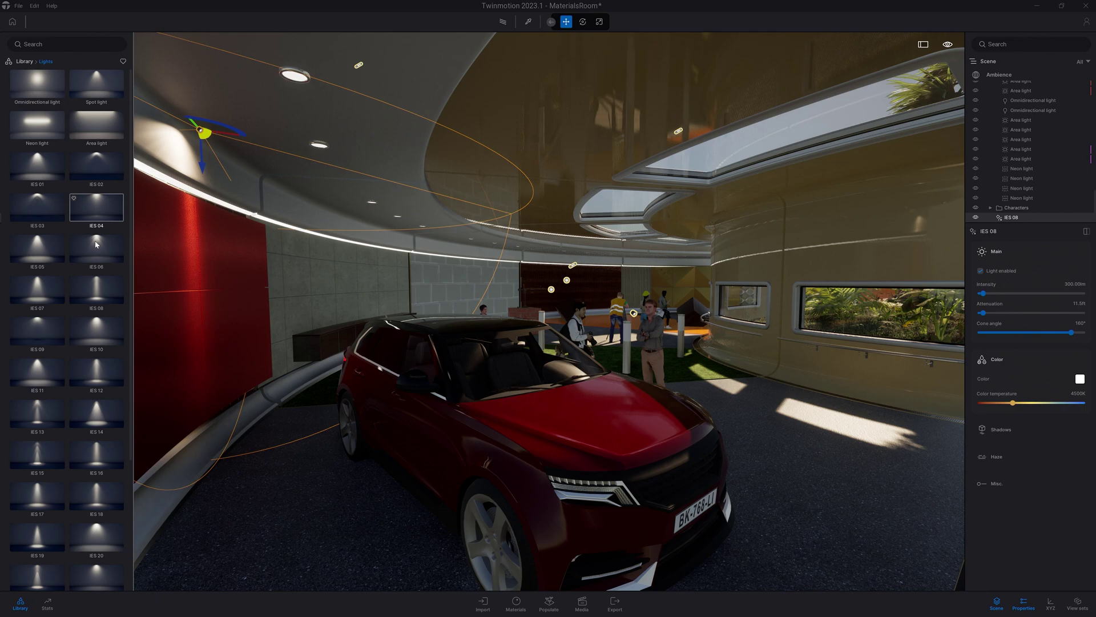
left_click_drag(105, 266, 365, 203)
key("Escape")
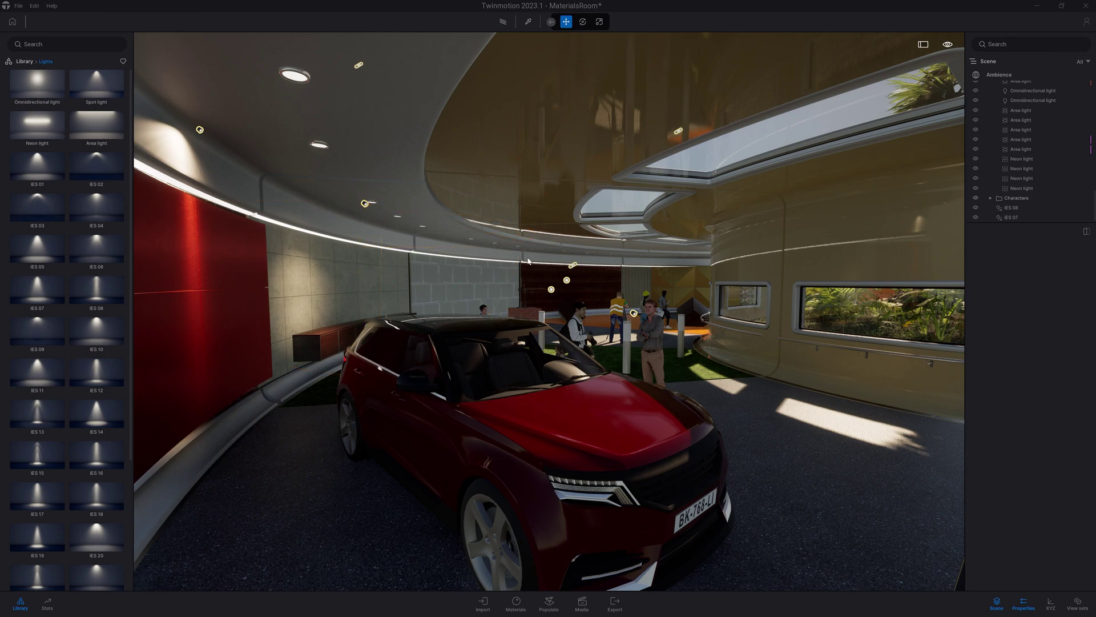
Step: Change the red car's body color to Light gray
left_click(541, 416)
left_click(1076, 252)
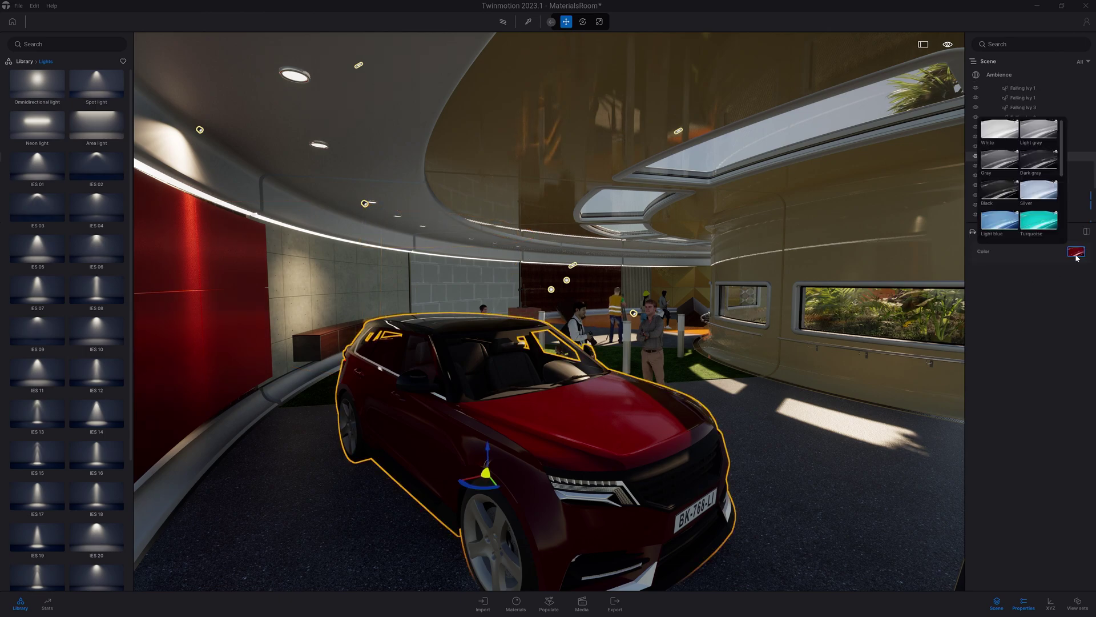
left_click(1038, 221)
left_click(1035, 137)
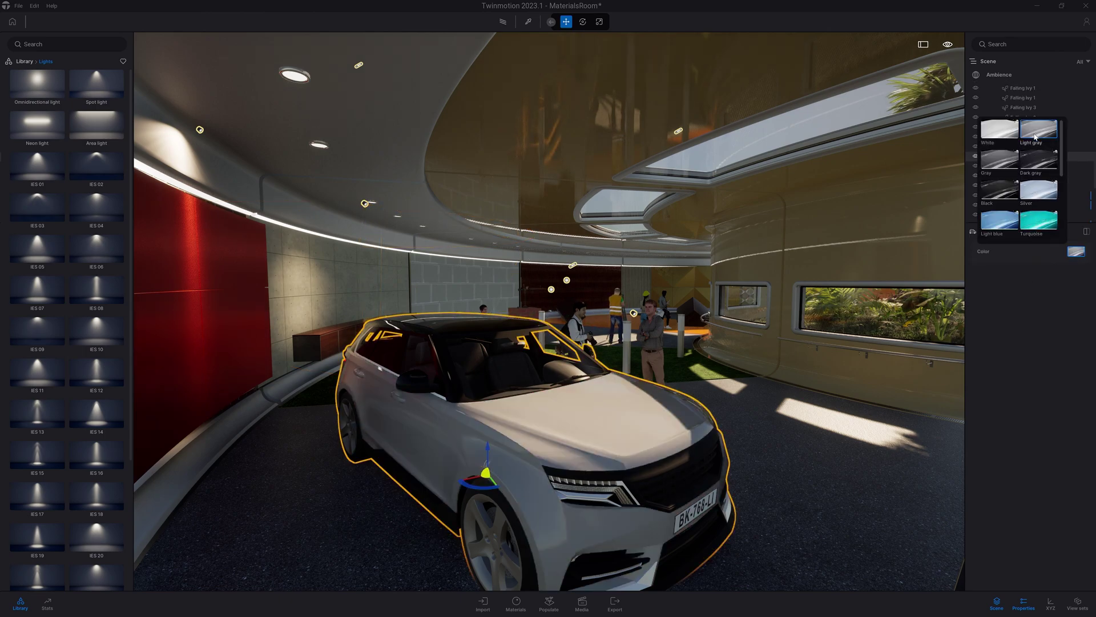
Step: Move the ambience's time of day to nighttime and enable the Path Tracer at High quality
left_click(1004, 75)
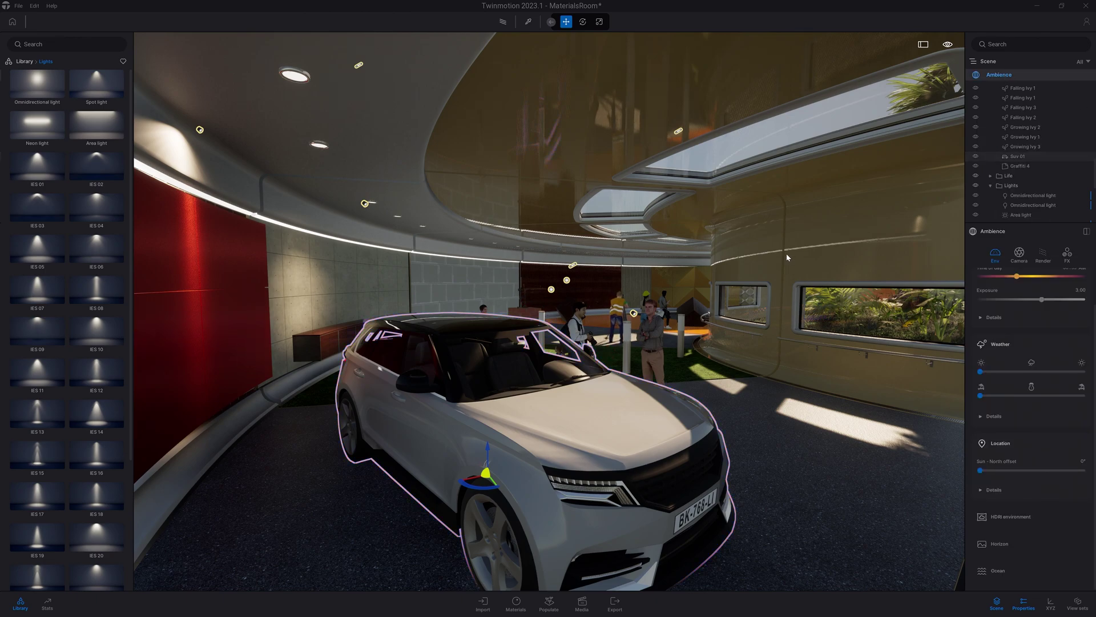
key("Escape")
left_click(998, 76)
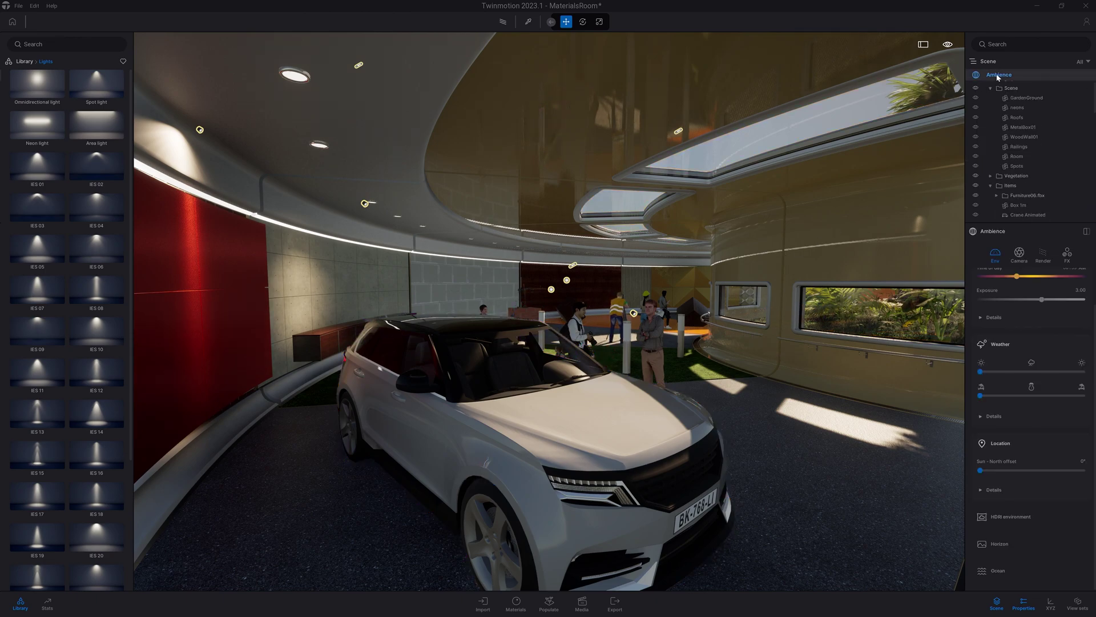
left_click_drag(1013, 275, 1059, 278)
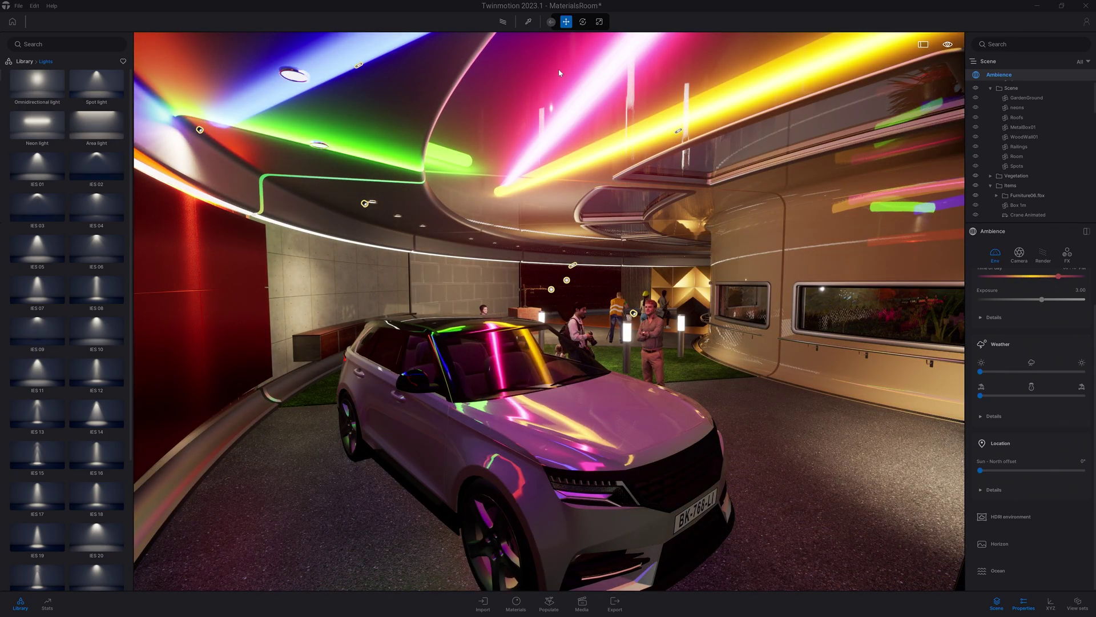
left_click(502, 23)
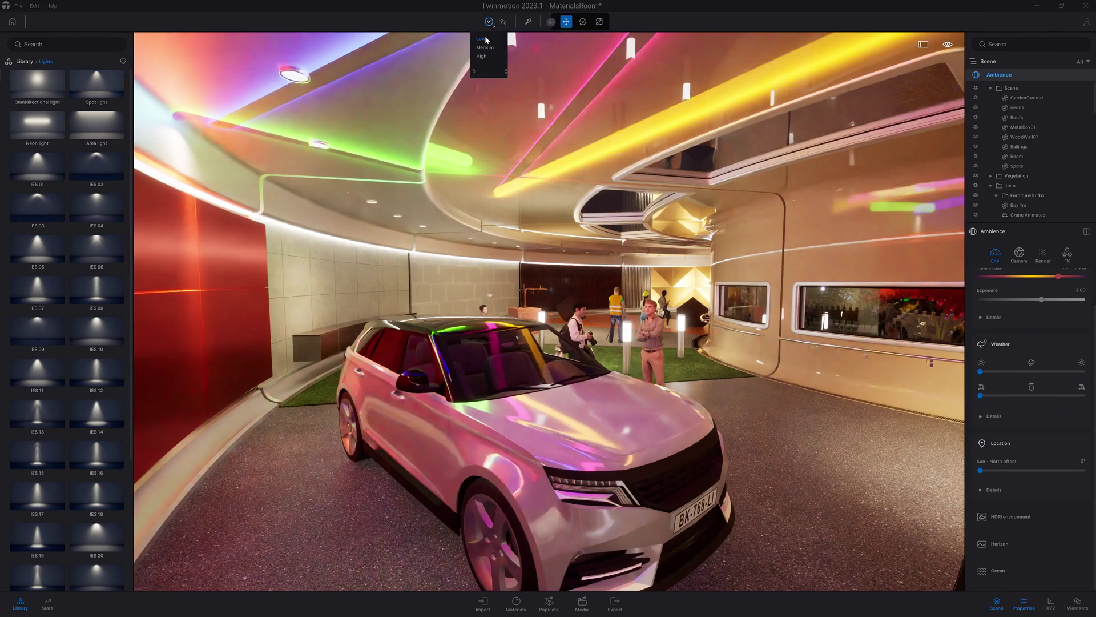
left_click(483, 56)
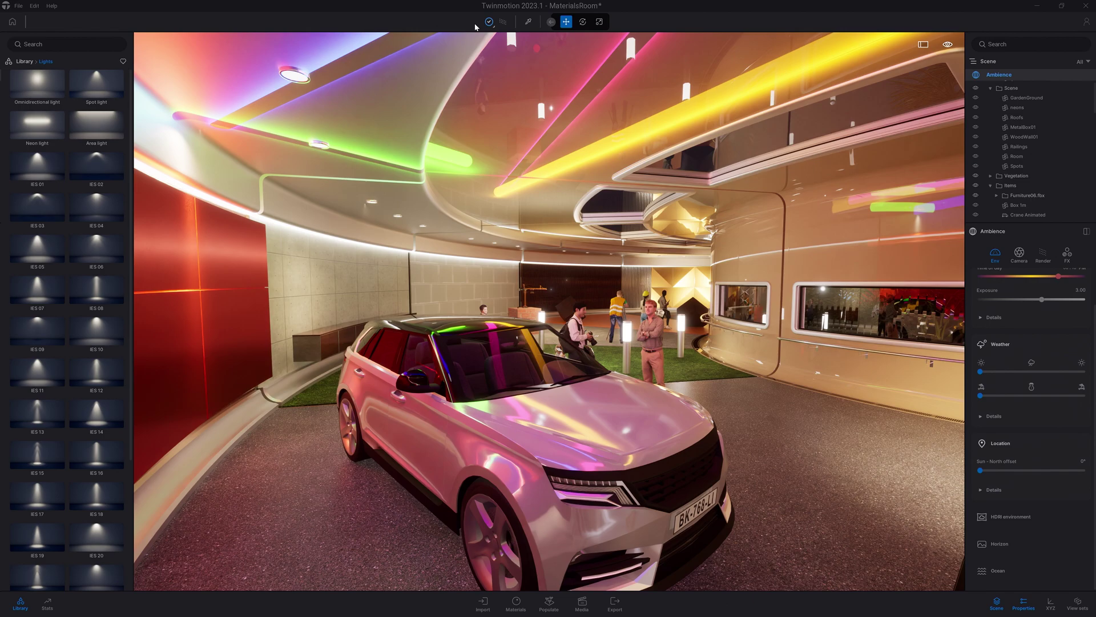
Step: Load the Lakehouse retreat demo scene in place of the Materials room
left_click(20, 6)
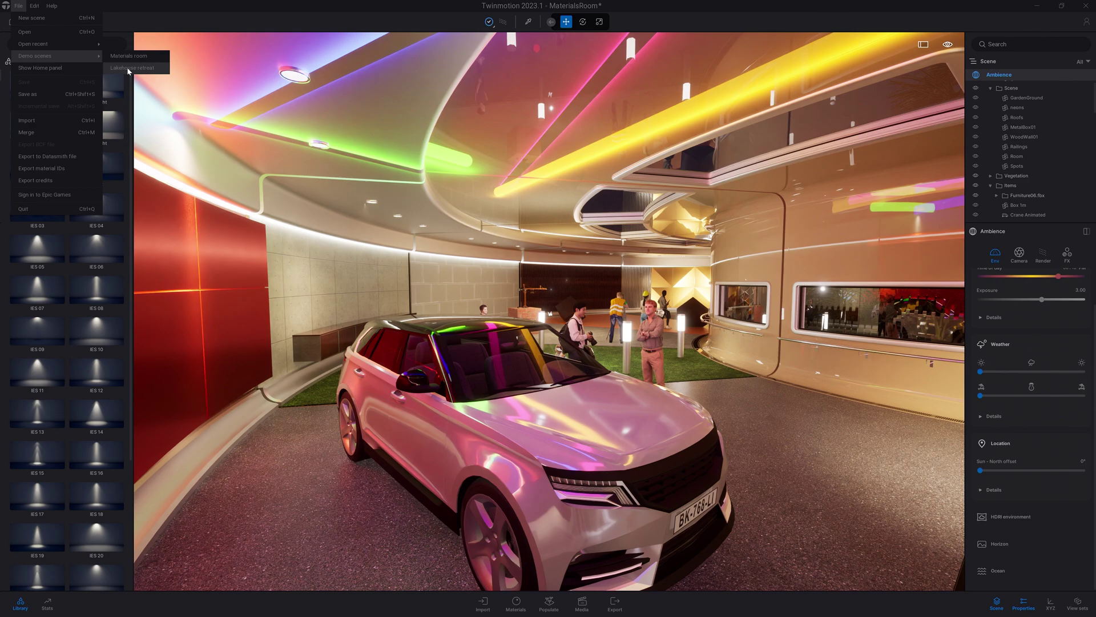
left_click(131, 68)
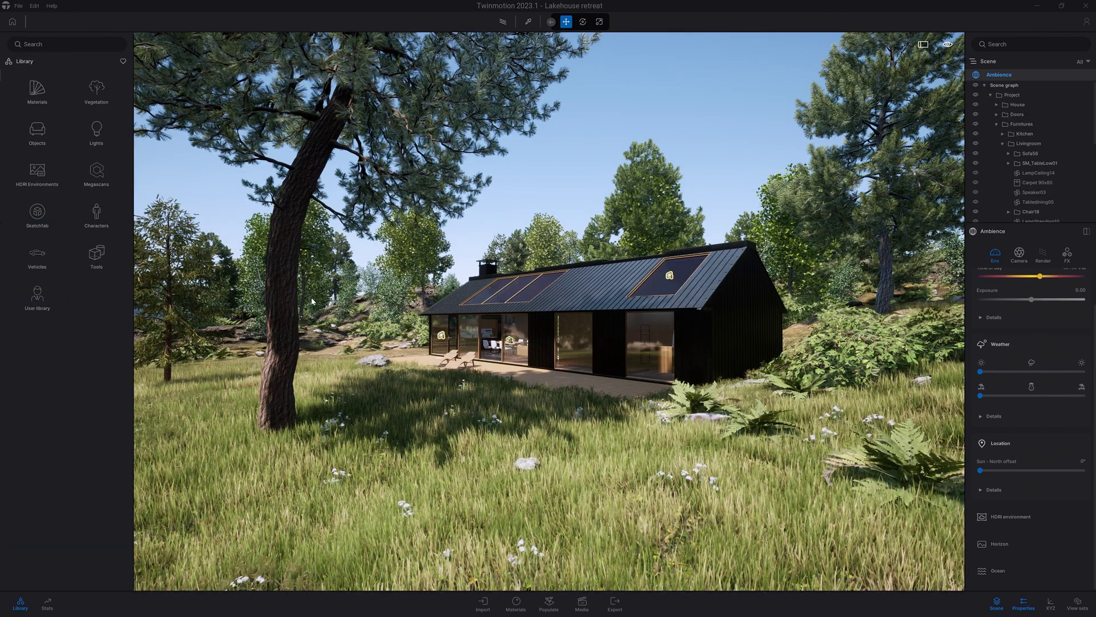
right_click_drag(312, 301, 576, 312)
key("w")
key("a")
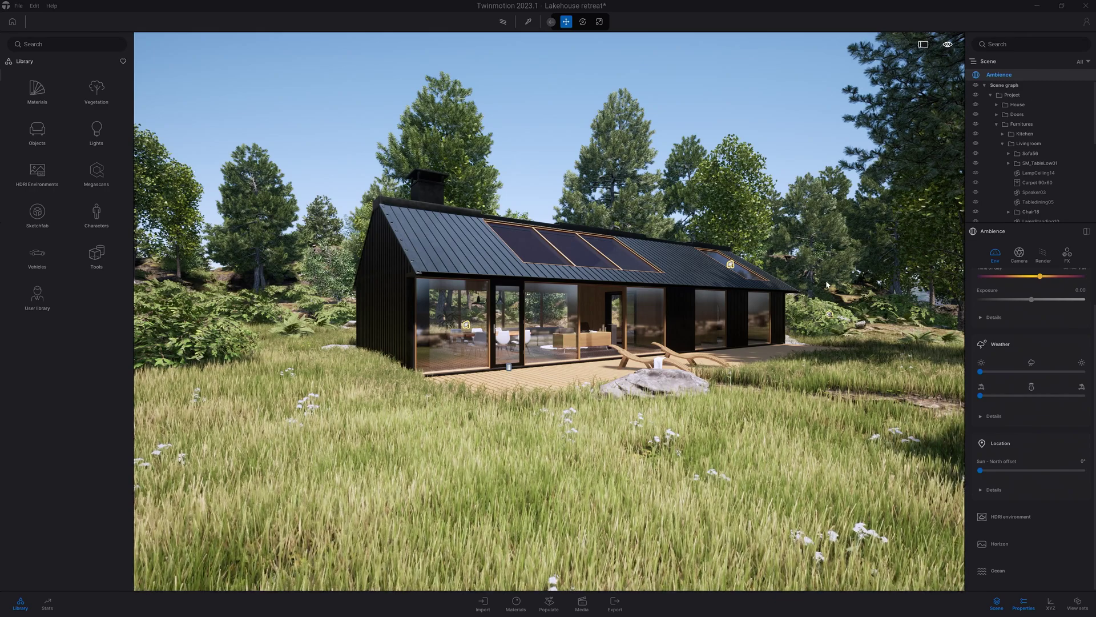
Step: Split the properties from the scene tree, then hide the collapsed Project folder and show it again
left_click(1086, 231)
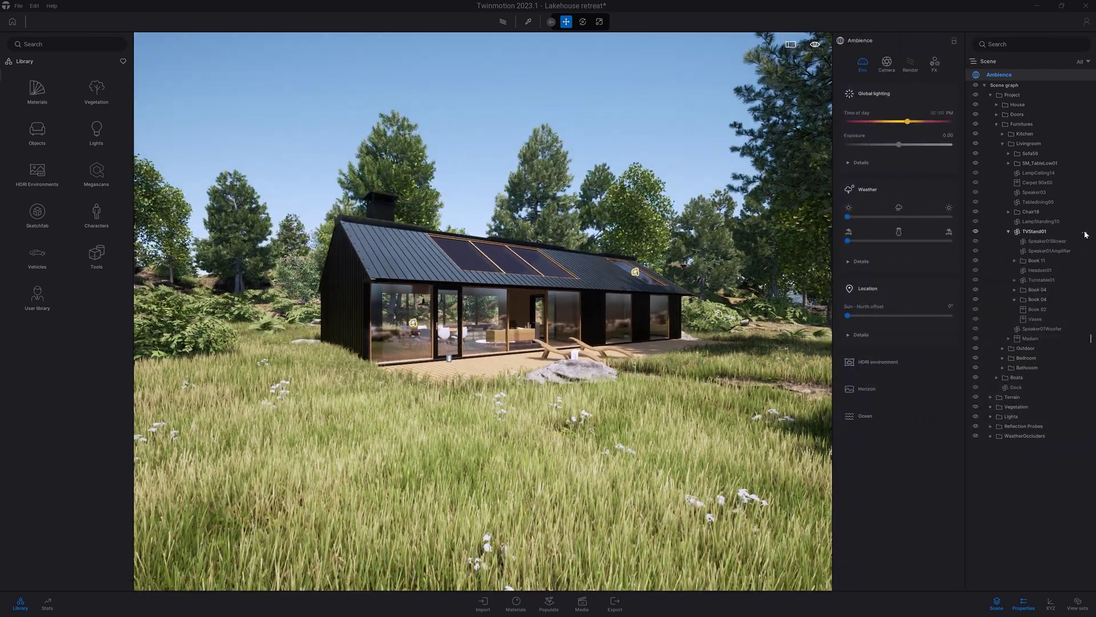
left_click(990, 96)
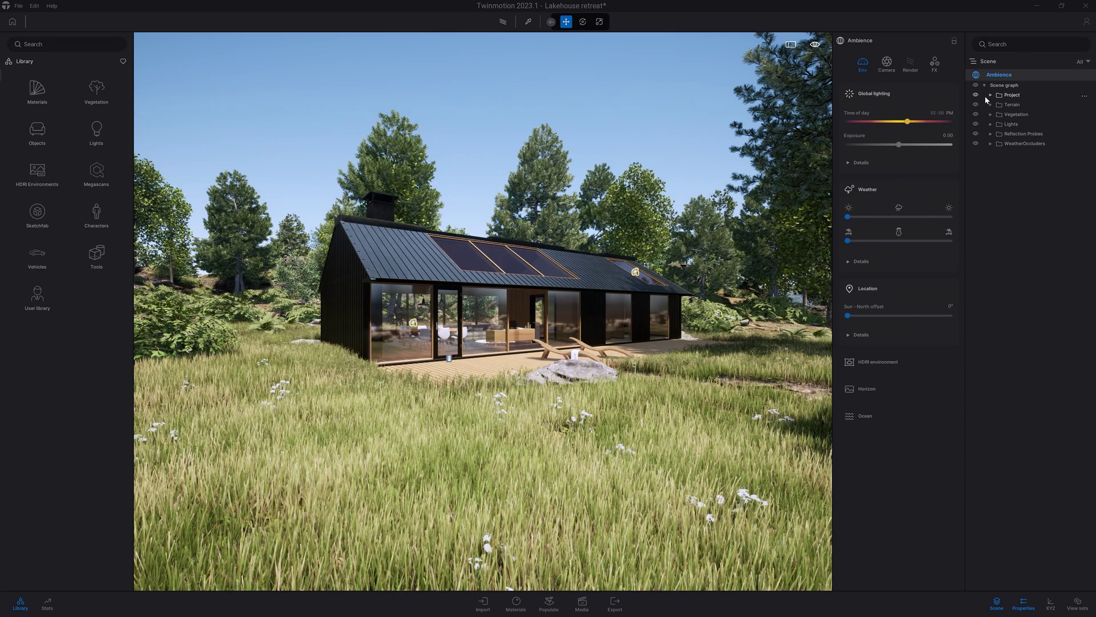
left_click(976, 96)
left_click(975, 94)
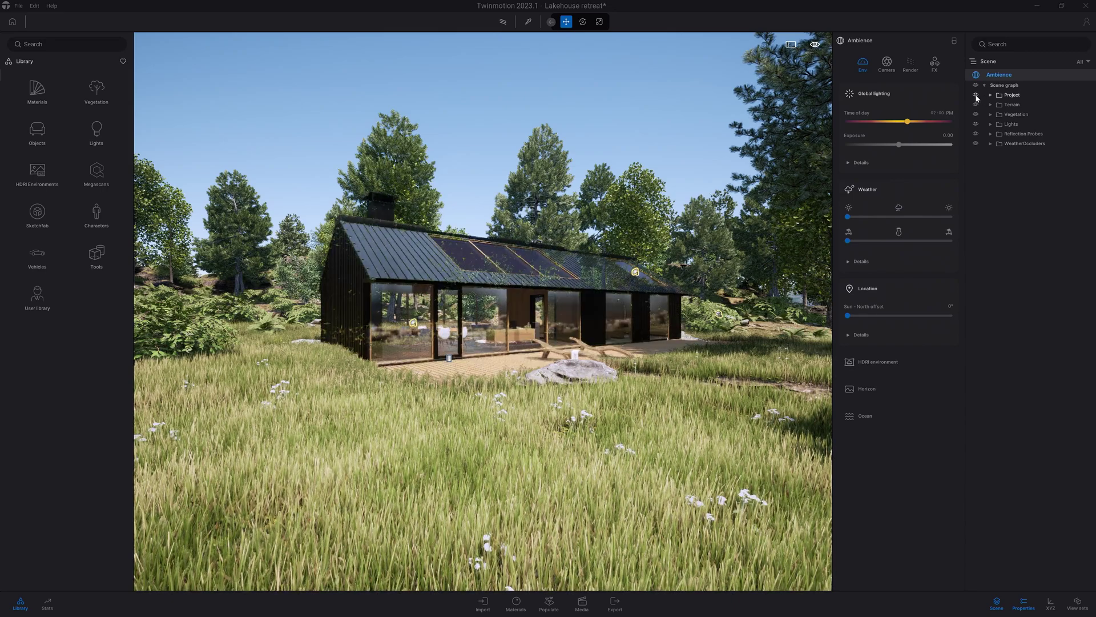
Step: Expand the Project and Doors folders and inspect the Double Sliding 03 and Simple Rotating 02 doors
left_click(989, 95)
left_click(996, 125)
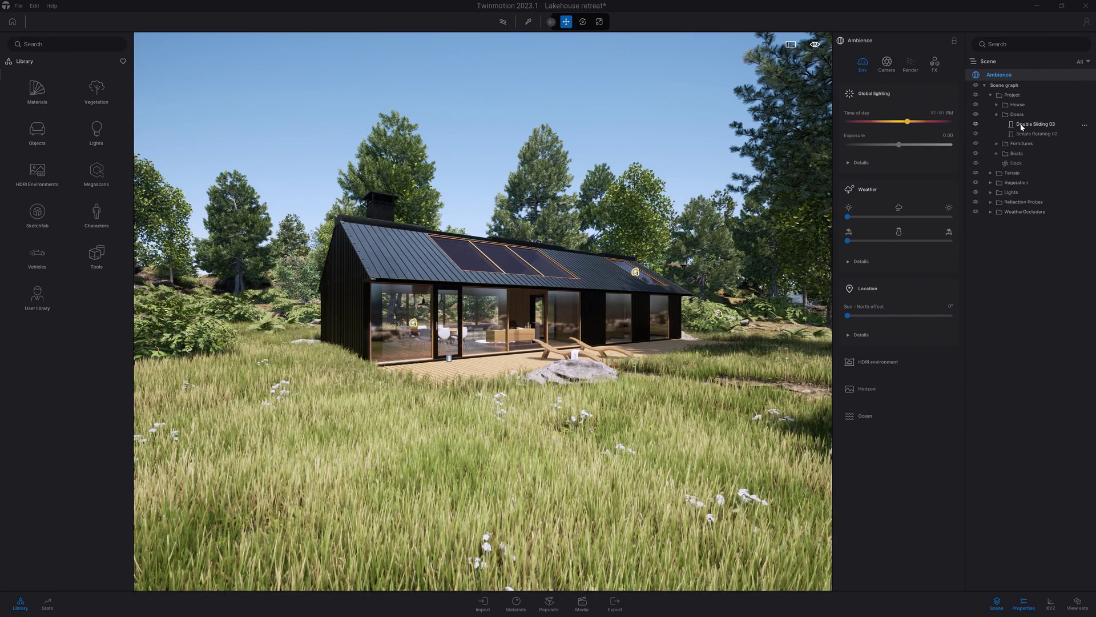
left_click(1022, 125)
left_click(1025, 134)
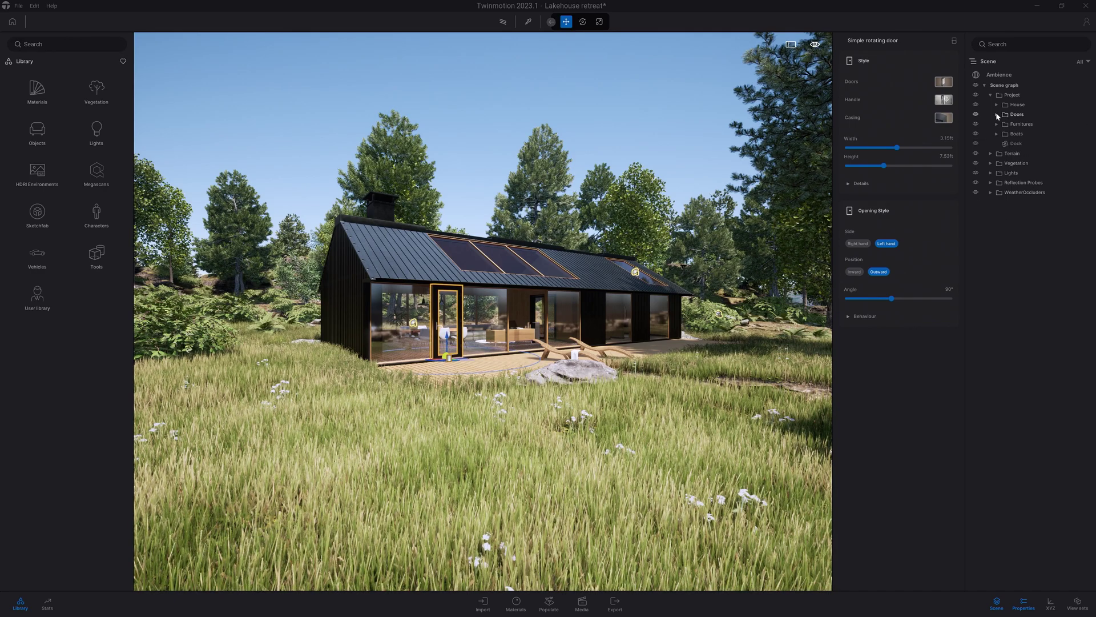
Step: Erase a strip of Painted vegetation 3 across the meadow in front of the house, using a smaller eraser diameter
left_click(1010, 164)
scroll(992, 194, "down", 2)
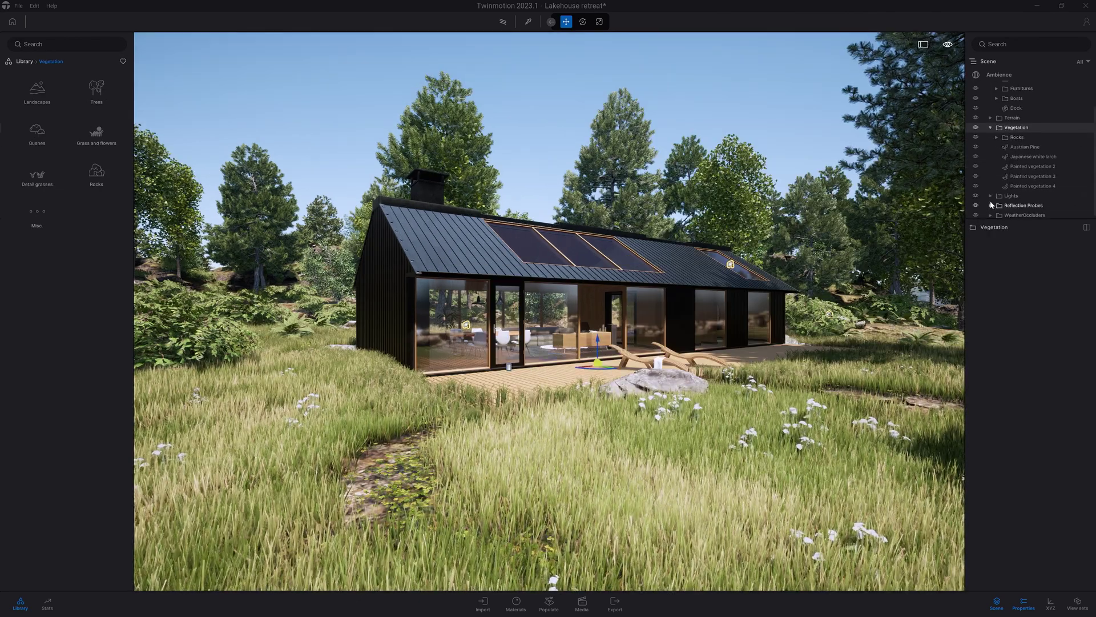
left_click(1031, 175)
left_click(998, 336)
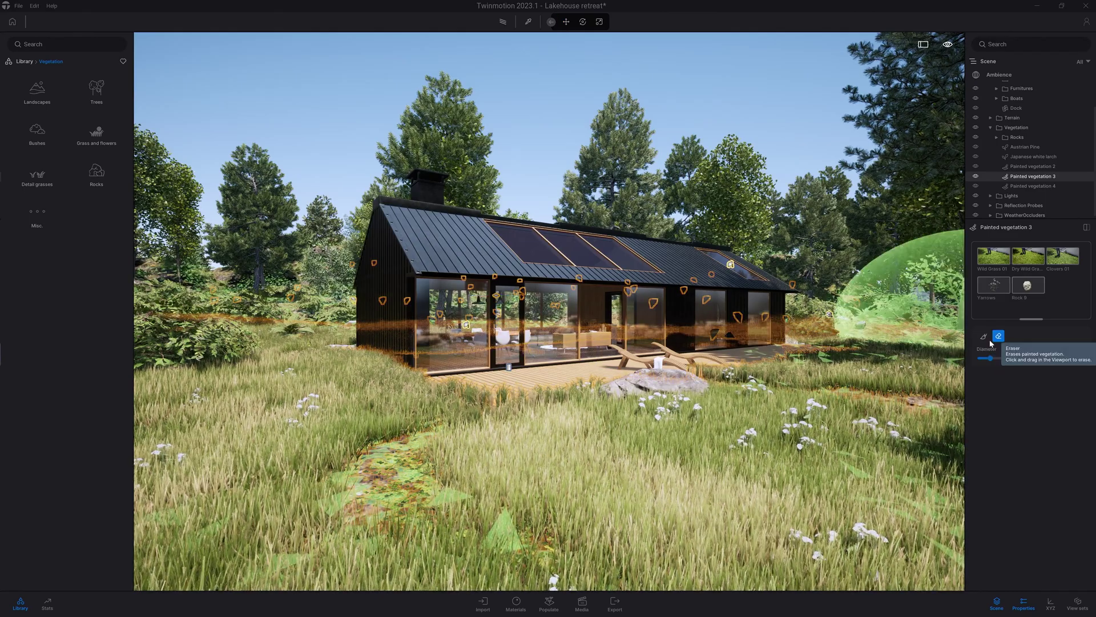
left_click_drag(990, 358, 981, 358)
mouse_move(816, 428)
left_mouse_down()
mouse_move(457, 465)
mouse_move(309, 463)
left_mouse_up()
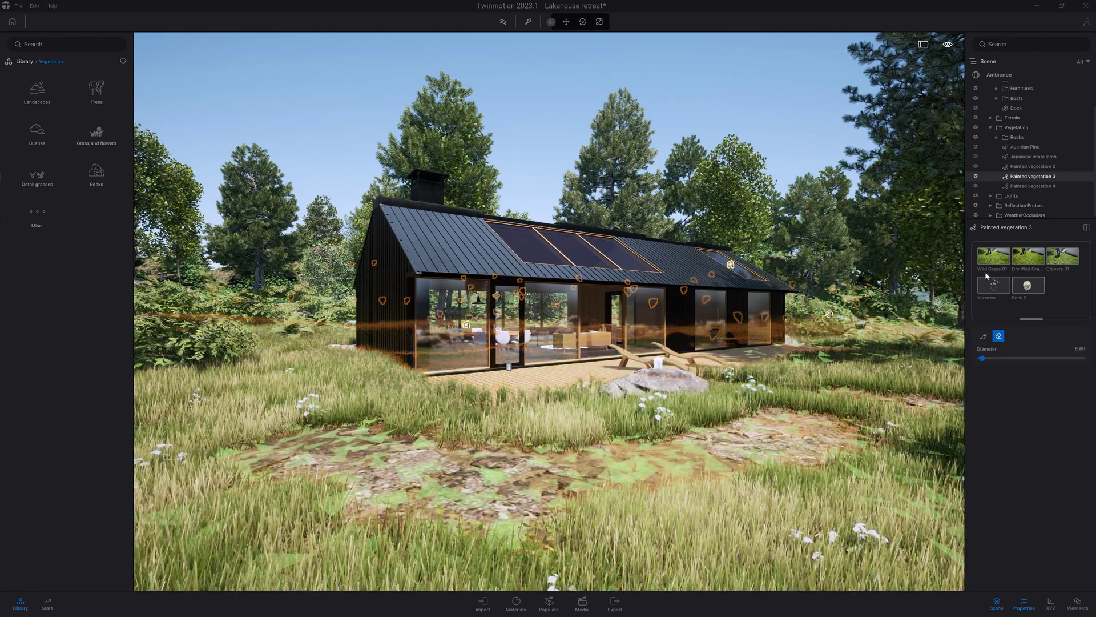
Step: Set the size of the Yarrows in Painted vegetation 3 to 100% and lower their density
left_click(994, 284)
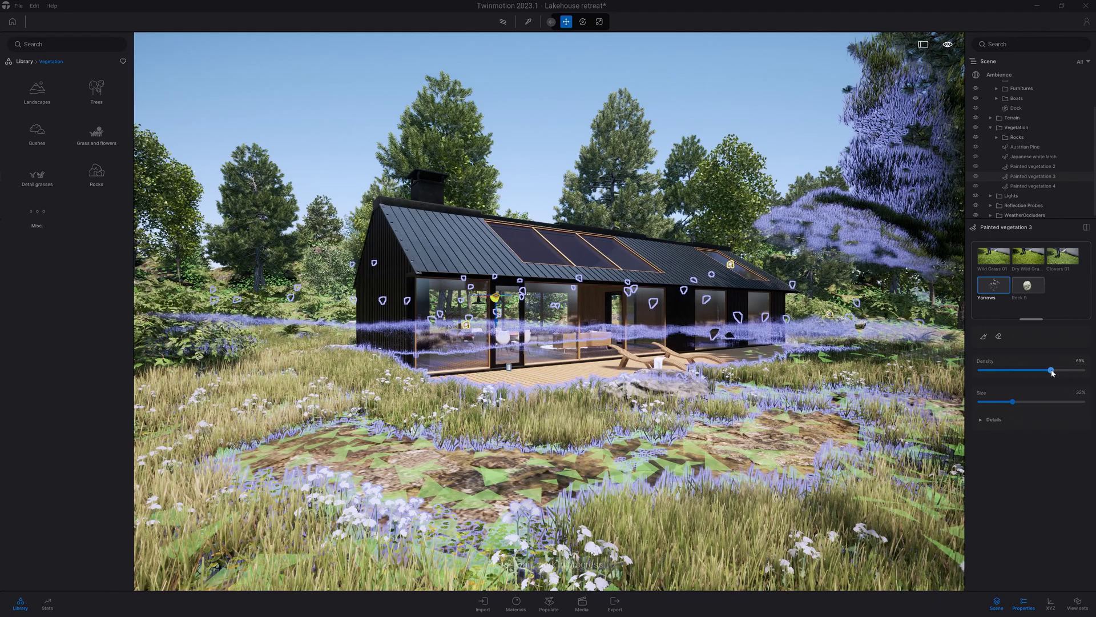
left_click_drag(1014, 401, 1082, 401)
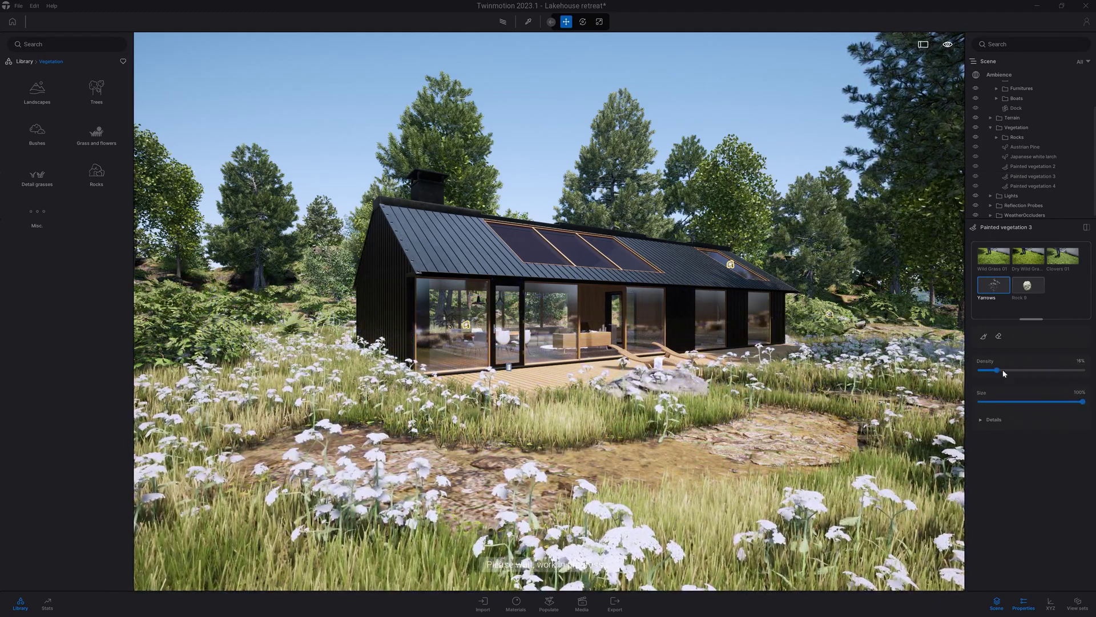
left_click_drag(1082, 402, 985, 370)
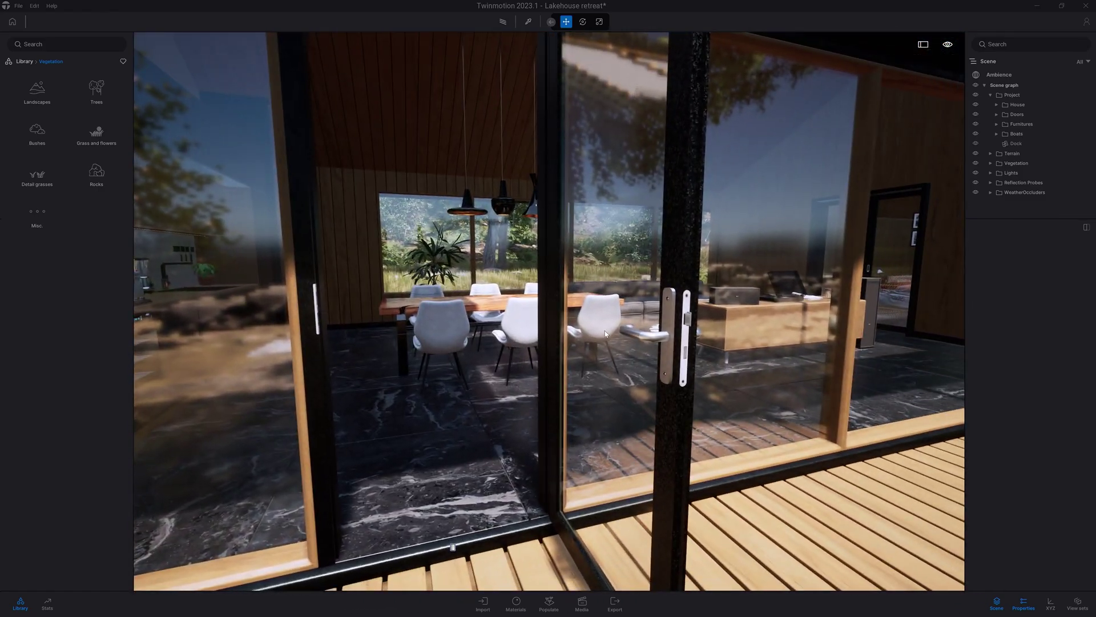
Step: Select the simple rotating glass door and try several handle styles on it, including Style 5 and Style 8
left_click(673, 322)
left_click(1077, 287)
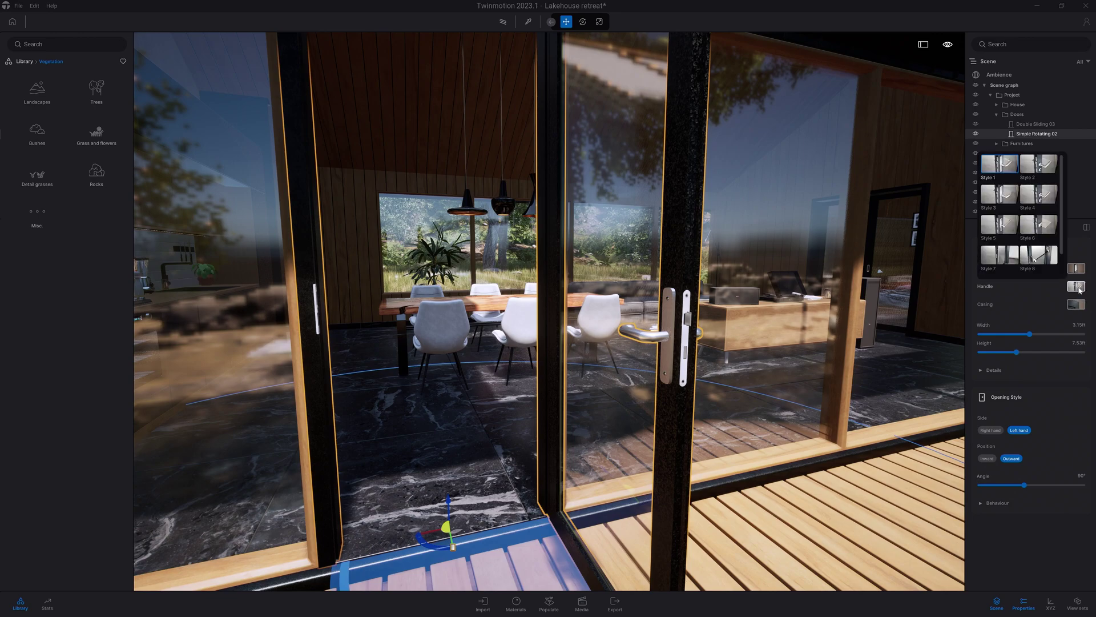
left_click(1010, 232)
left_click(1073, 286)
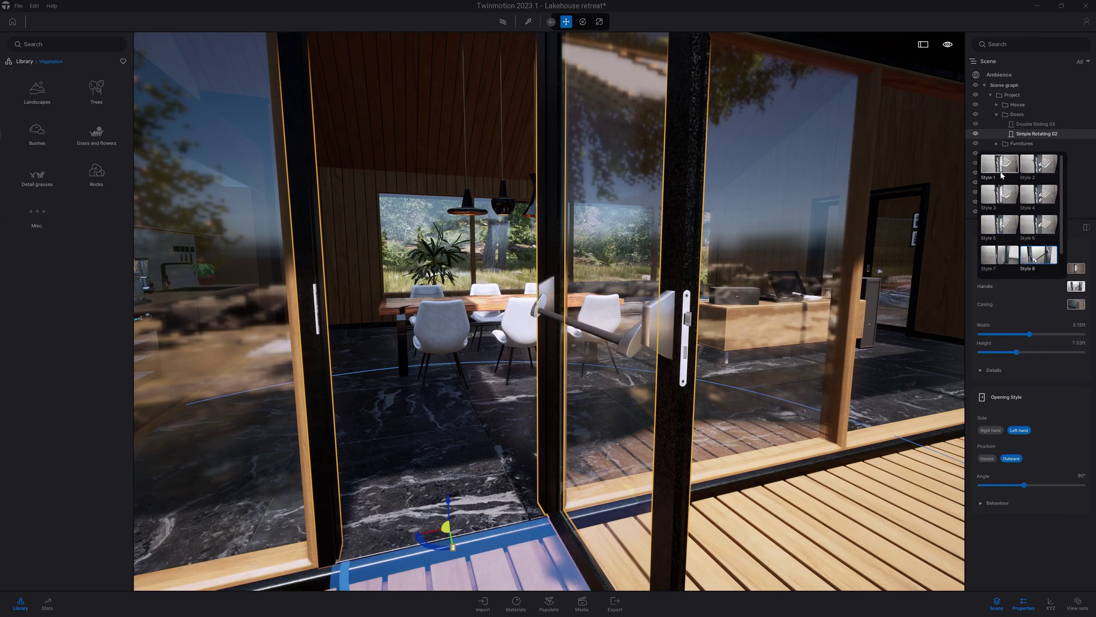
mouse_move(717, 281)
right_mouse_down()
mouse_move(513, 281)
mouse_move(699, 281)
right_mouse_up()
key("Escape")
Step: Place a Lumcrane lamp from the living room lamps library on the floor beside the grey sofa
key("w")
key("w")
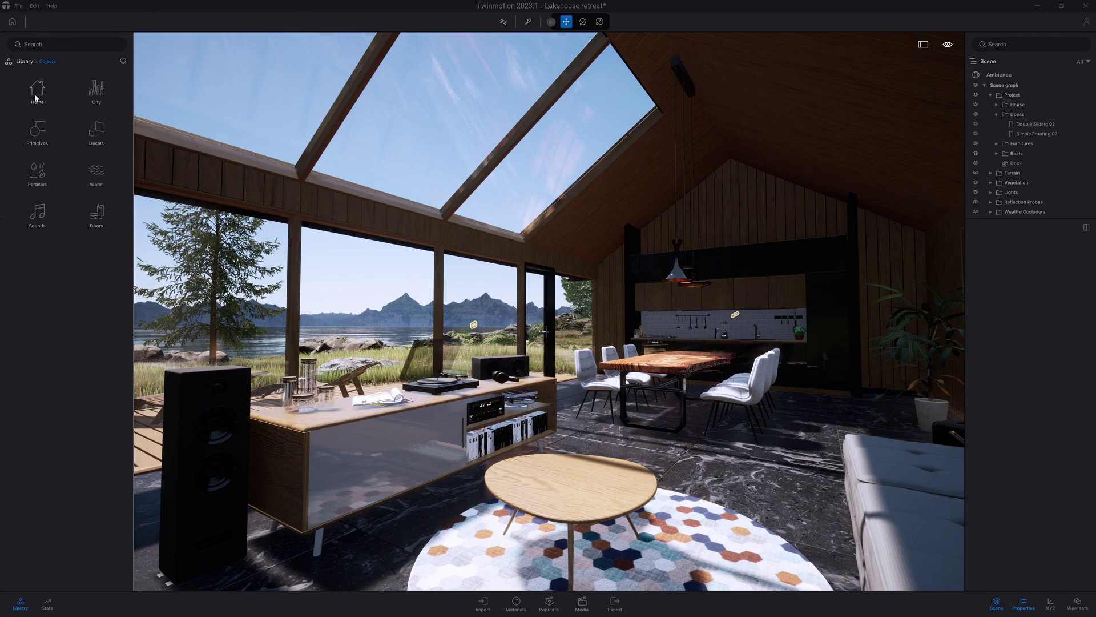
left_click_drag(96, 205, 788, 494)
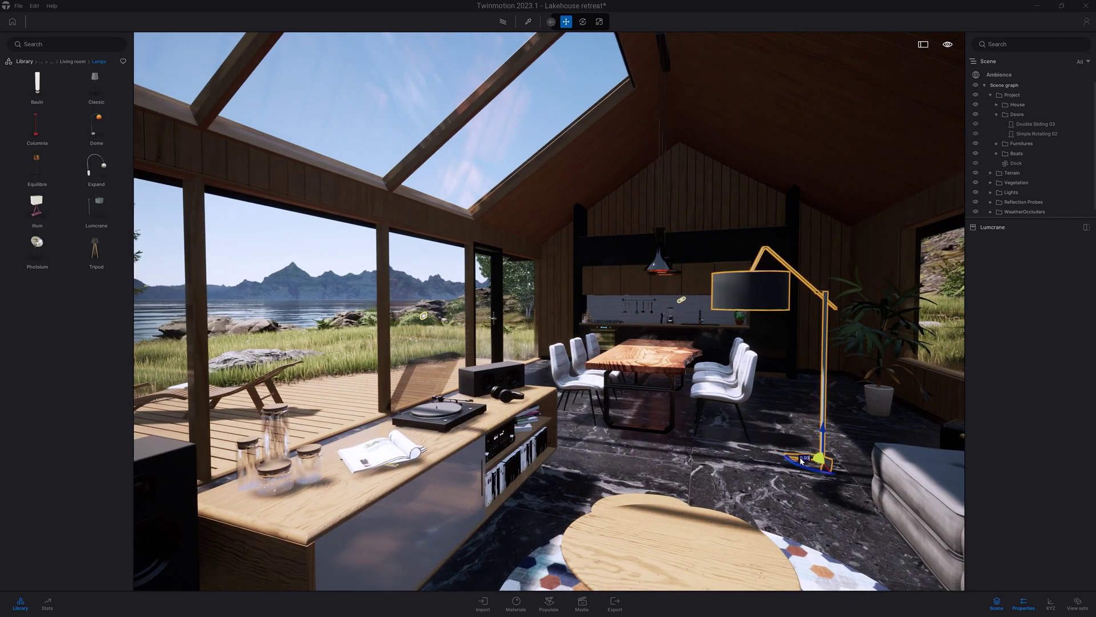
left_click_drag(804, 465, 870, 469)
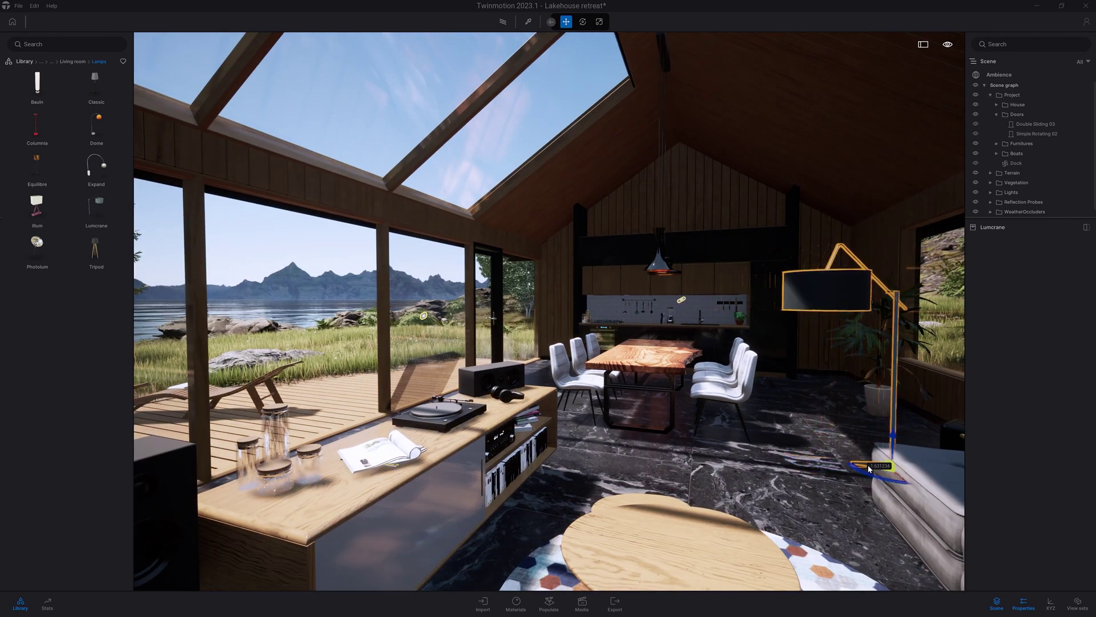
key("Escape")
key("s")
right_click_drag(811, 490, 815, 504)
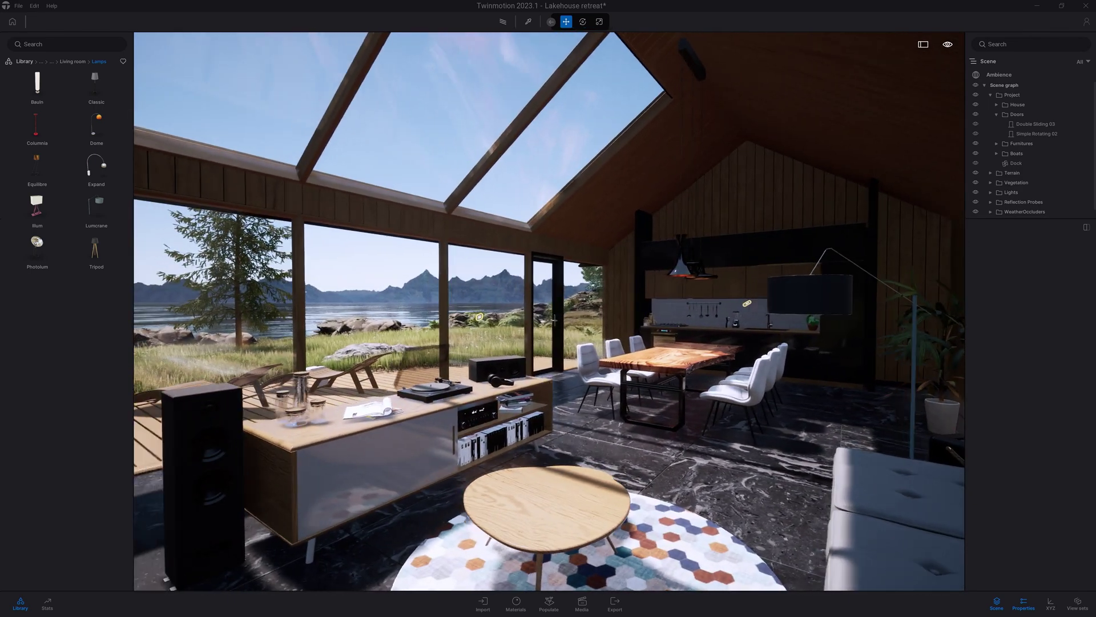
Step: Open the project's saved images and view Image3 and Image6
left_click(582, 602)
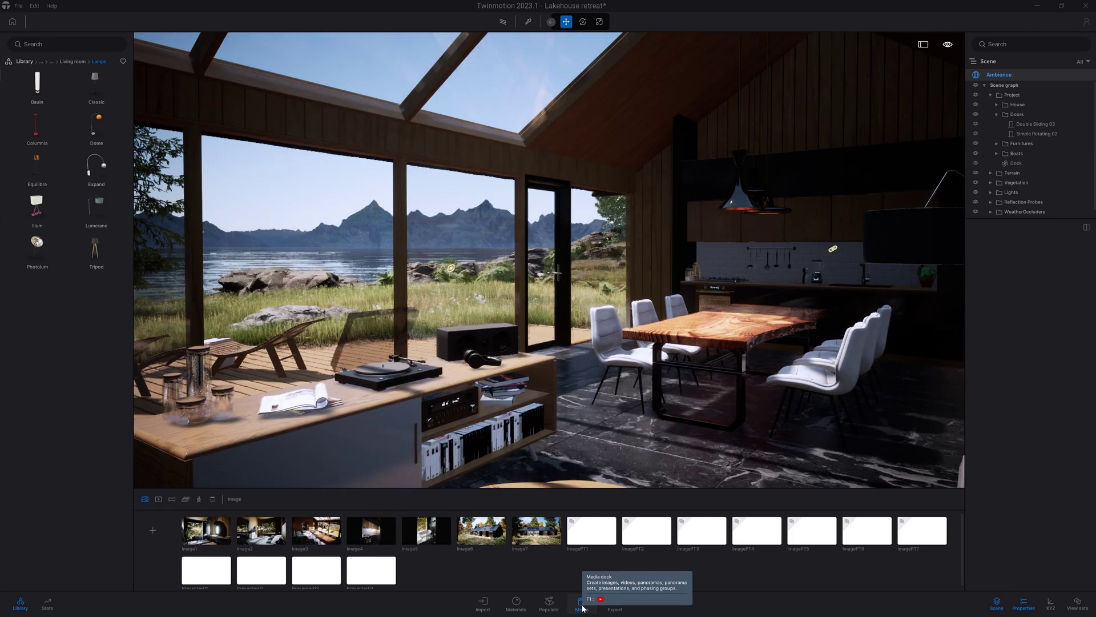
left_click(309, 536)
left_click(487, 536)
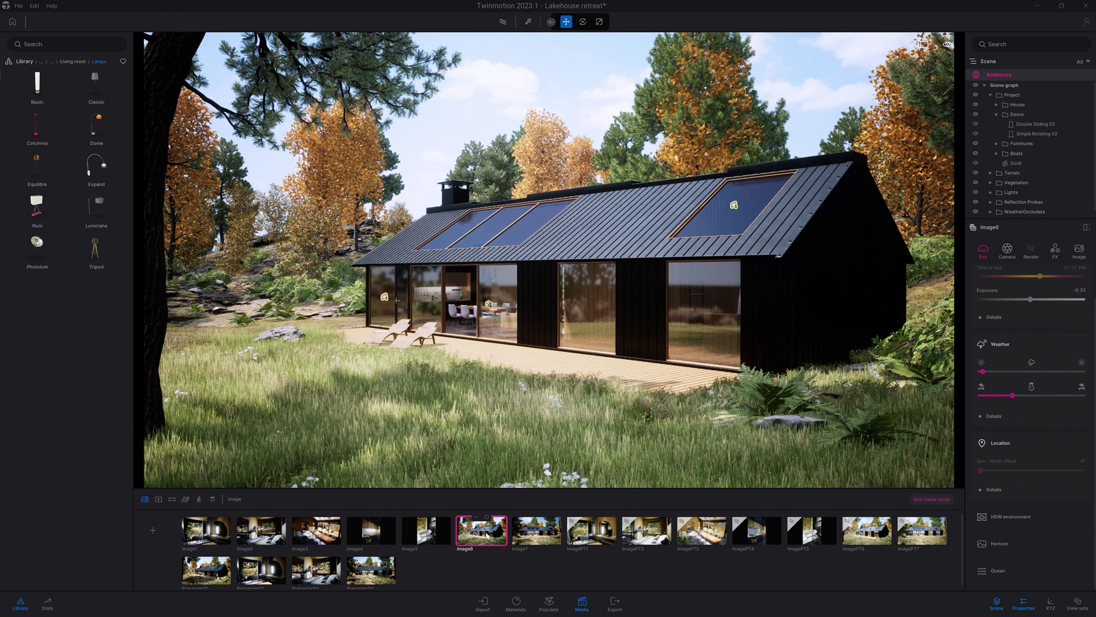
Step: Switch to the saved videos and play back the Raster video
left_click(159, 500)
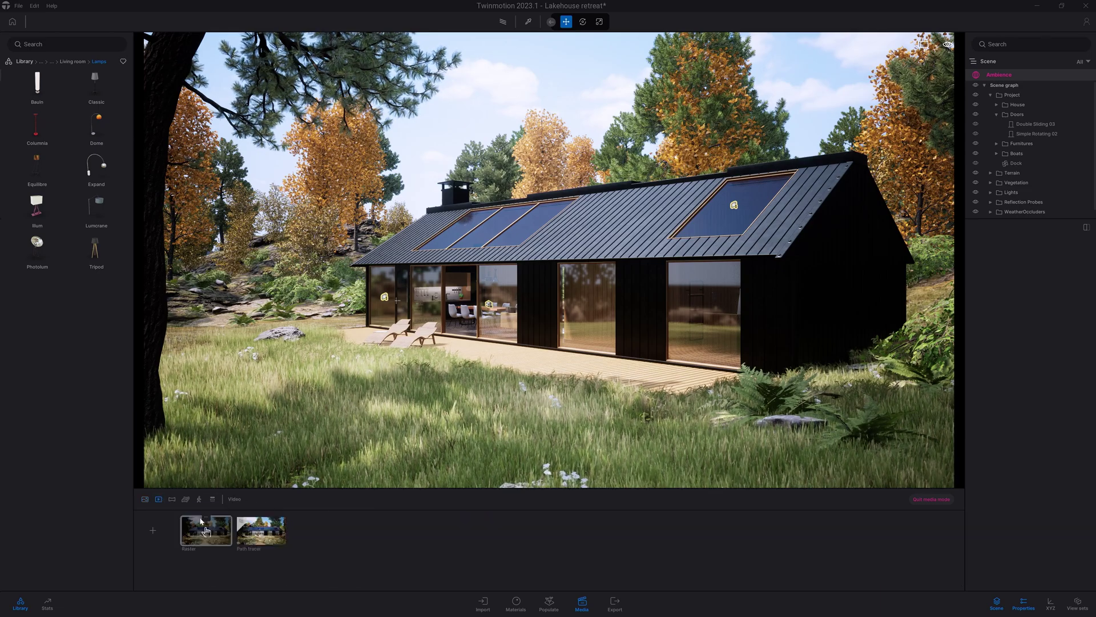
left_click(207, 531)
left_click(594, 500)
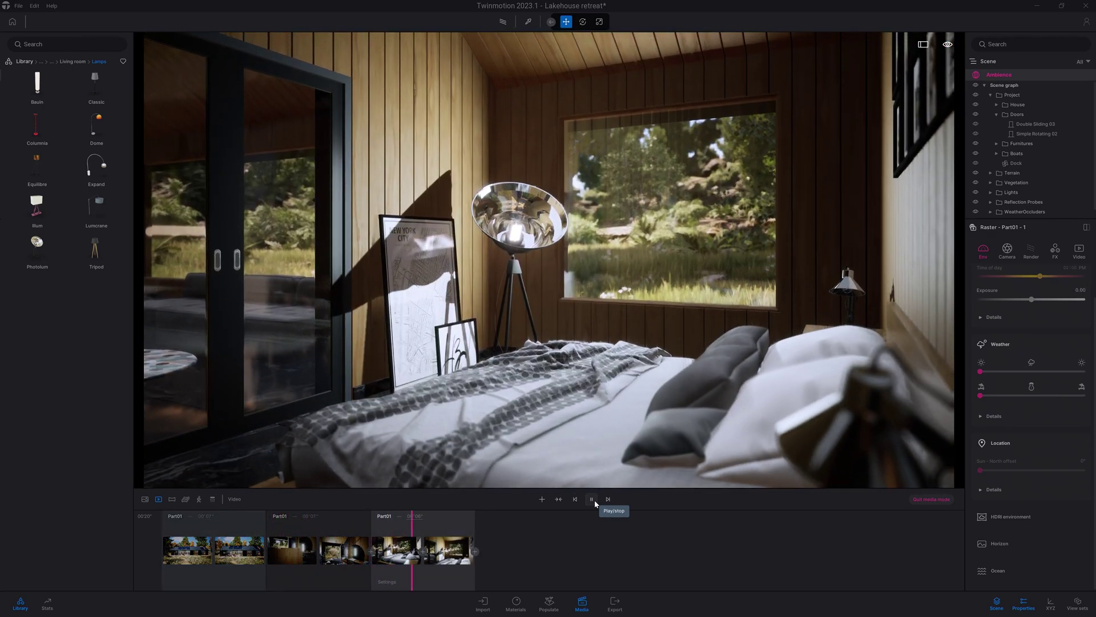
Step: Return to the saved images and compare ImagePT5 with Image5, and Image3 with ImagePT3
left_click(145, 499)
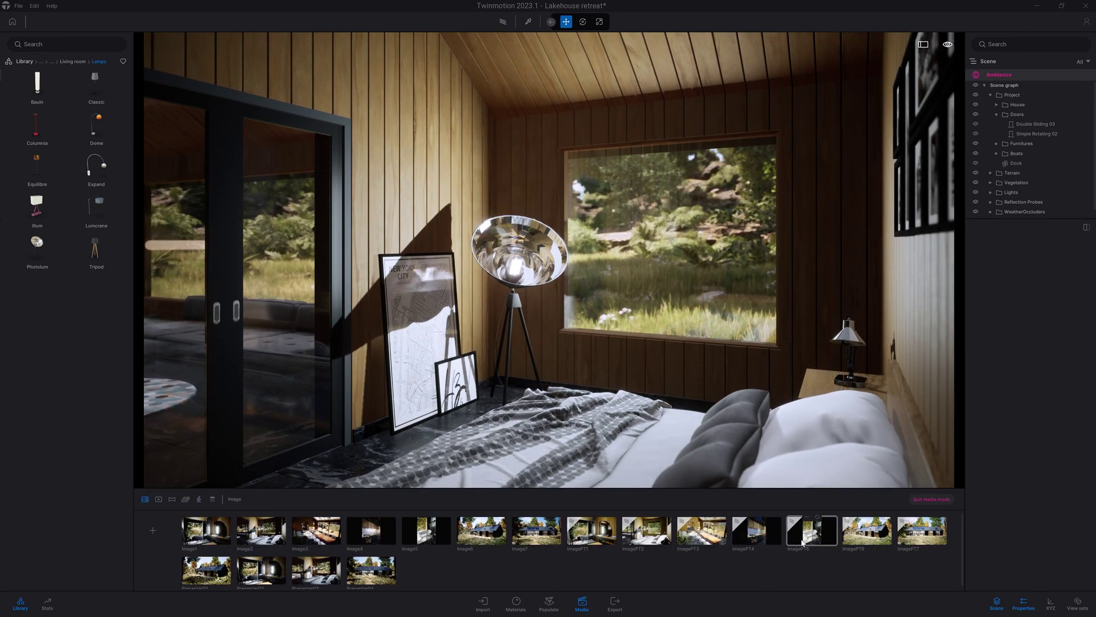
left_click(803, 543)
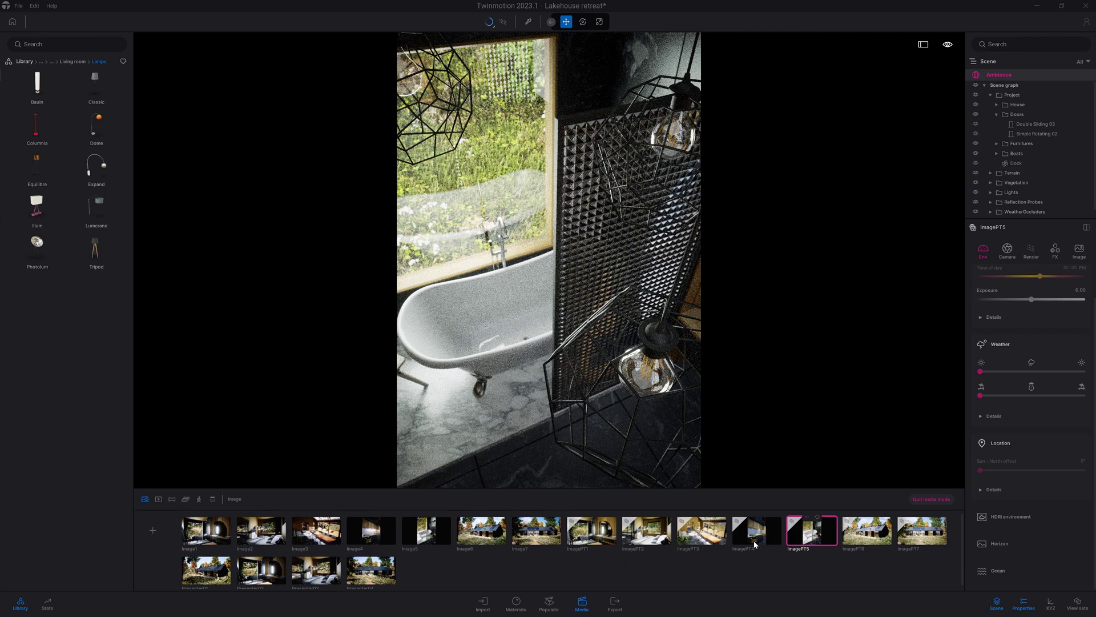
left_click(423, 535)
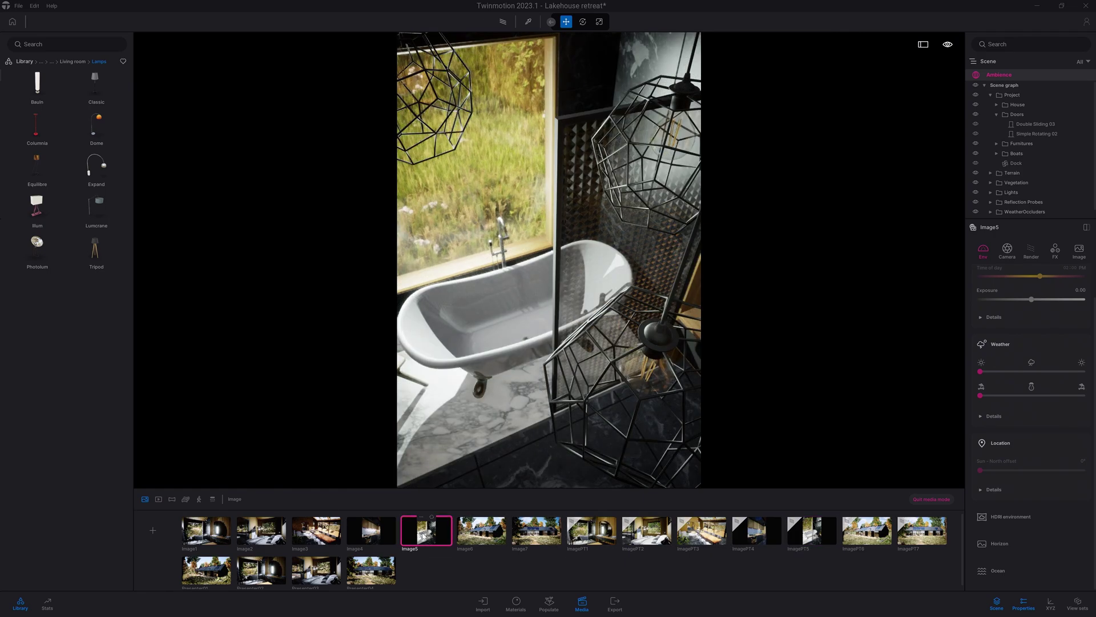
left_click(299, 536)
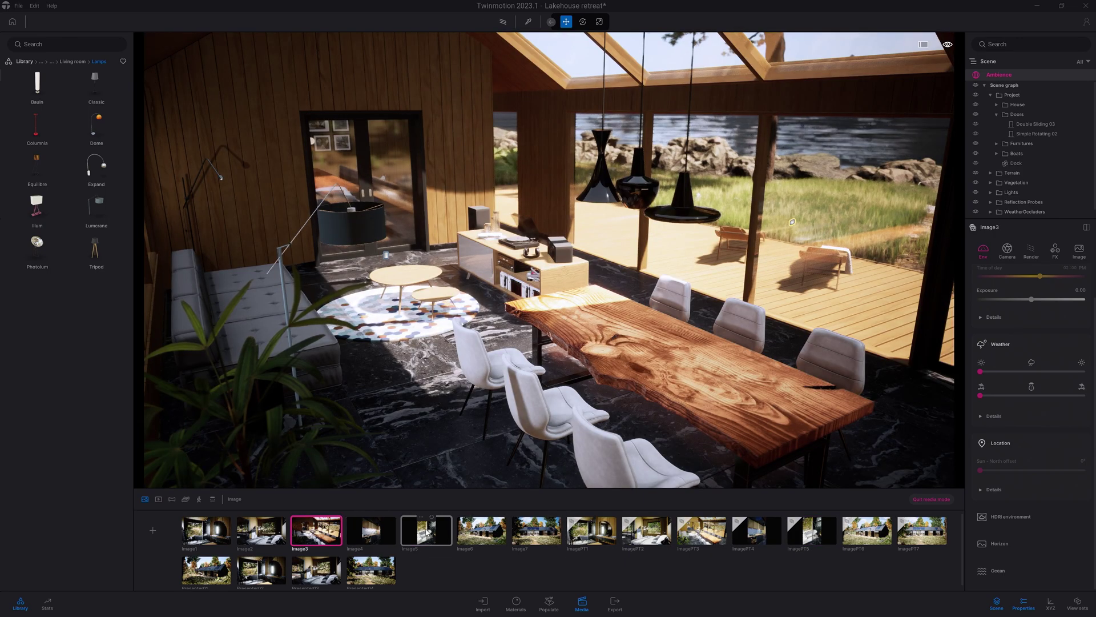
left_click(693, 538)
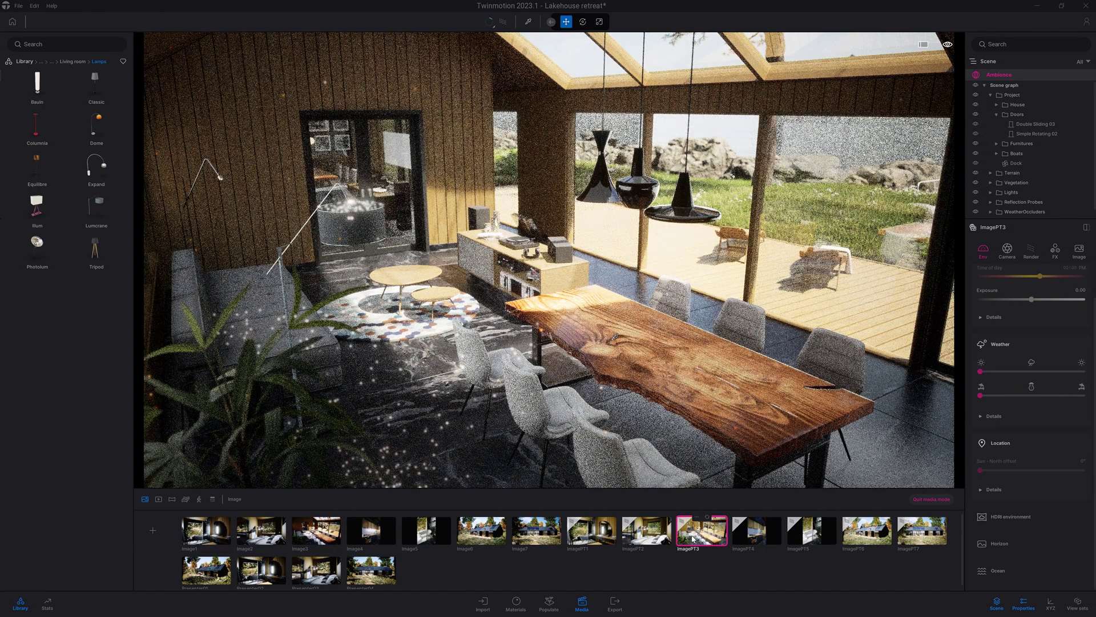